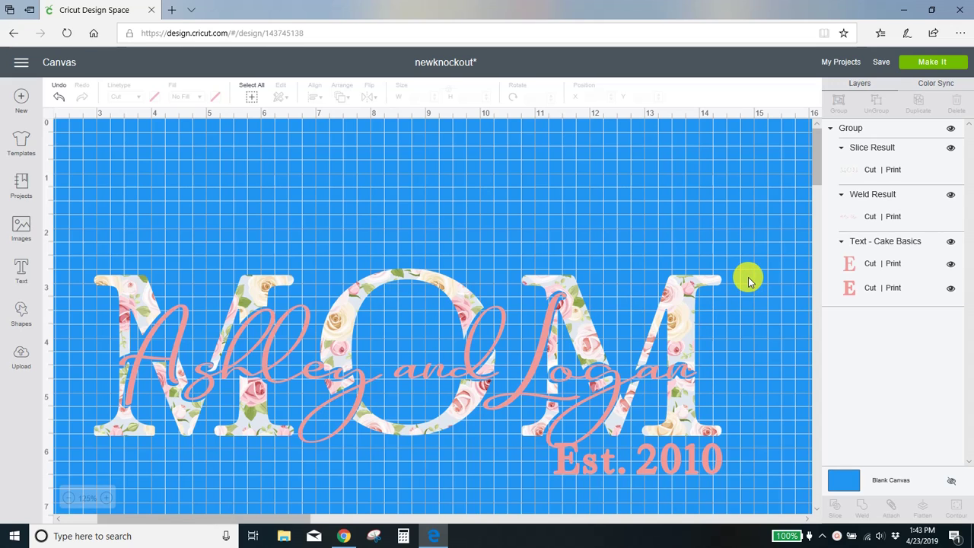
Hide all the floral MOM group layers and change the Blank Canvas colour from blue to white.
left_click(952, 131)
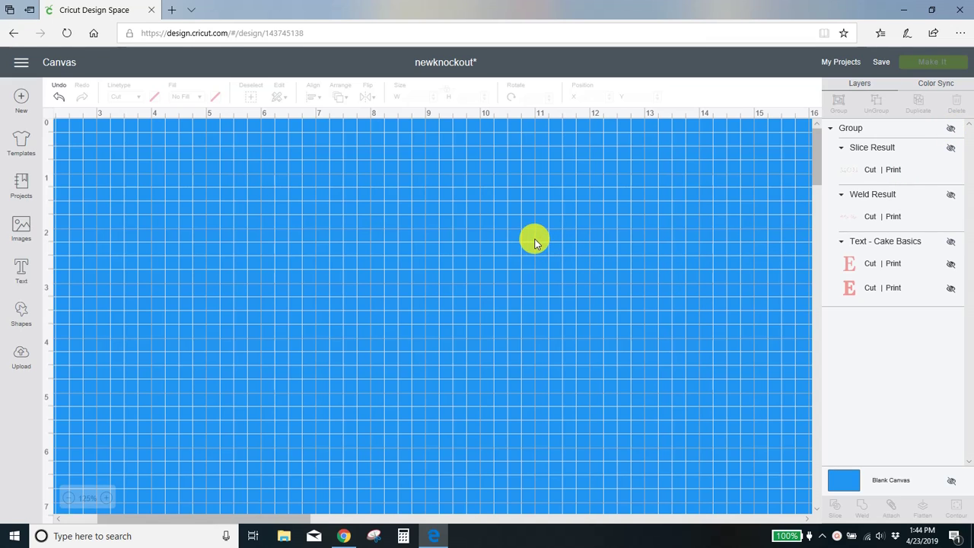
left_click(851, 482)
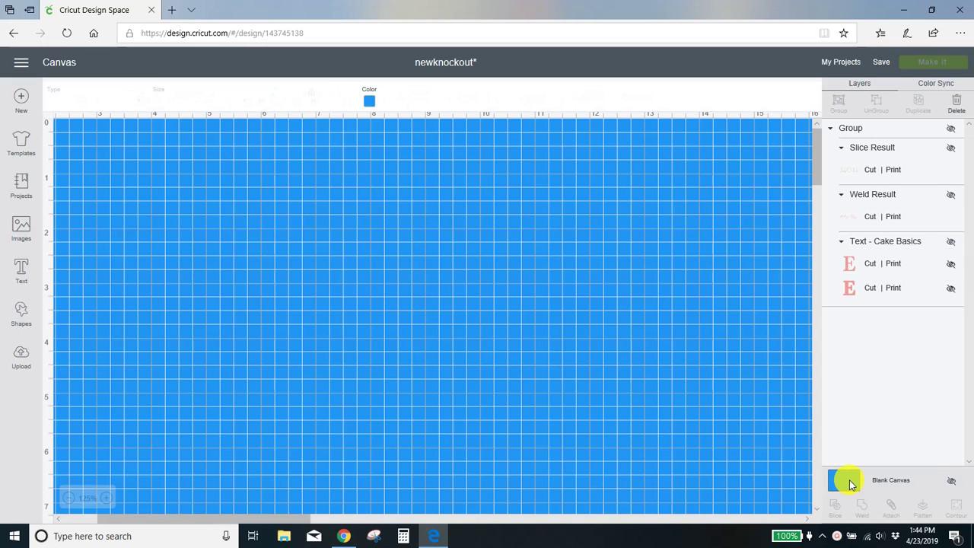
left_click(369, 100)
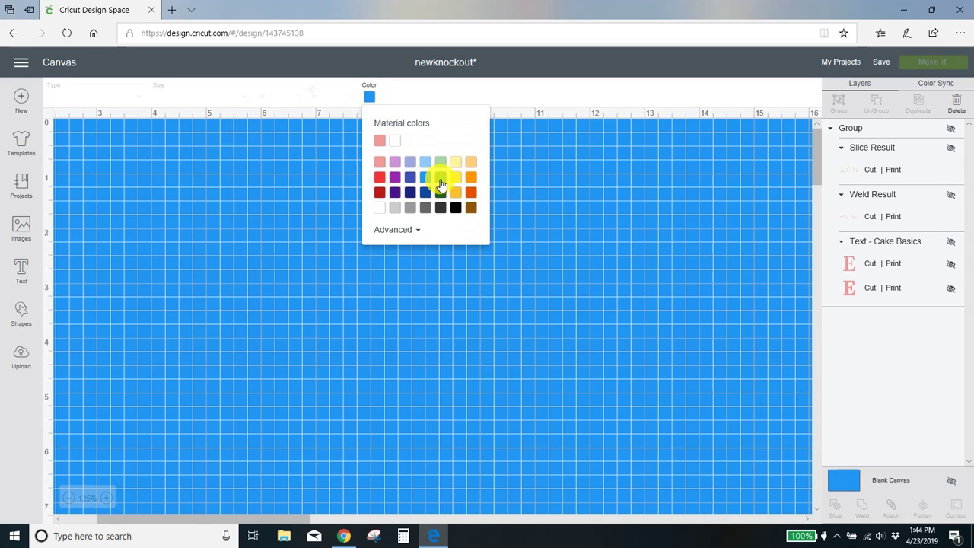
left_click(395, 142)
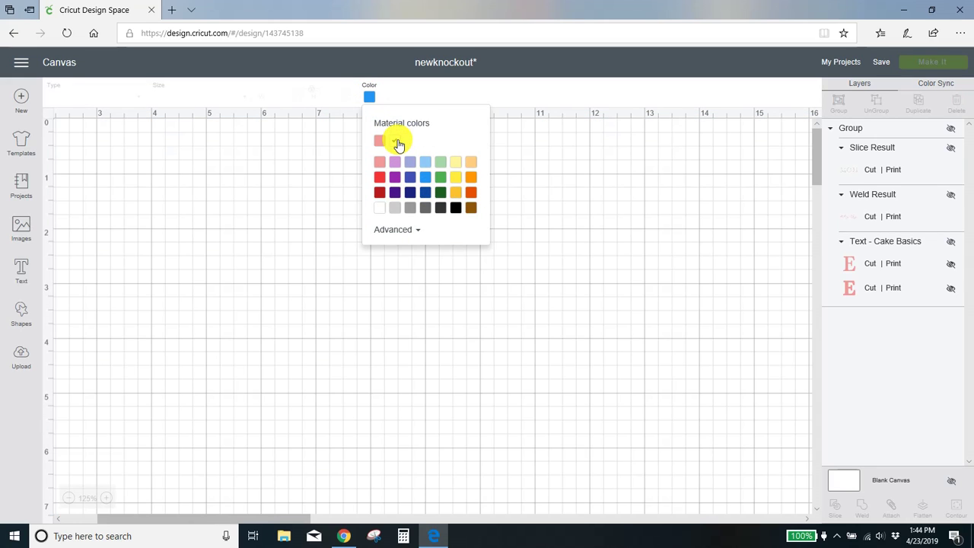
left_click(313, 185)
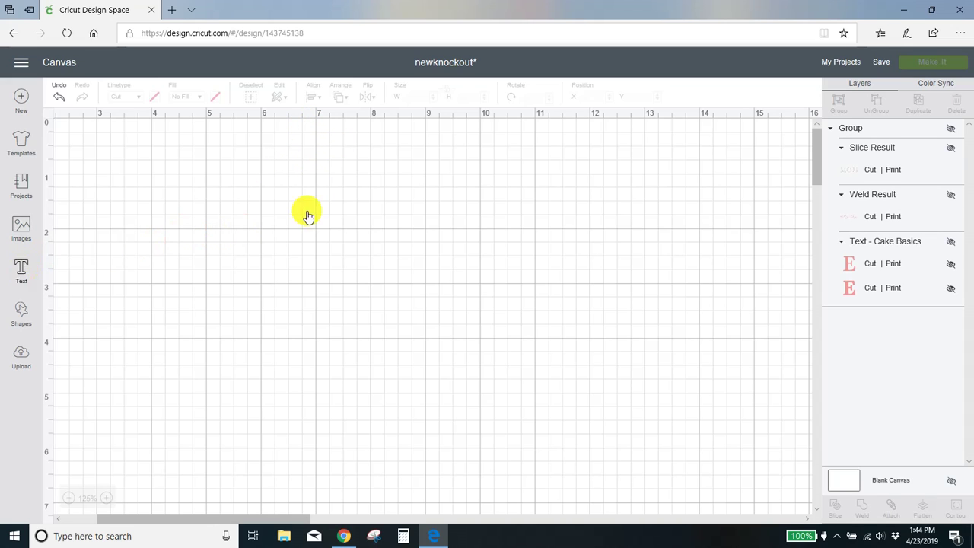
Add a MOM text box and move it near the top middle of the canvas.
left_click(22, 273)
type("MOM")
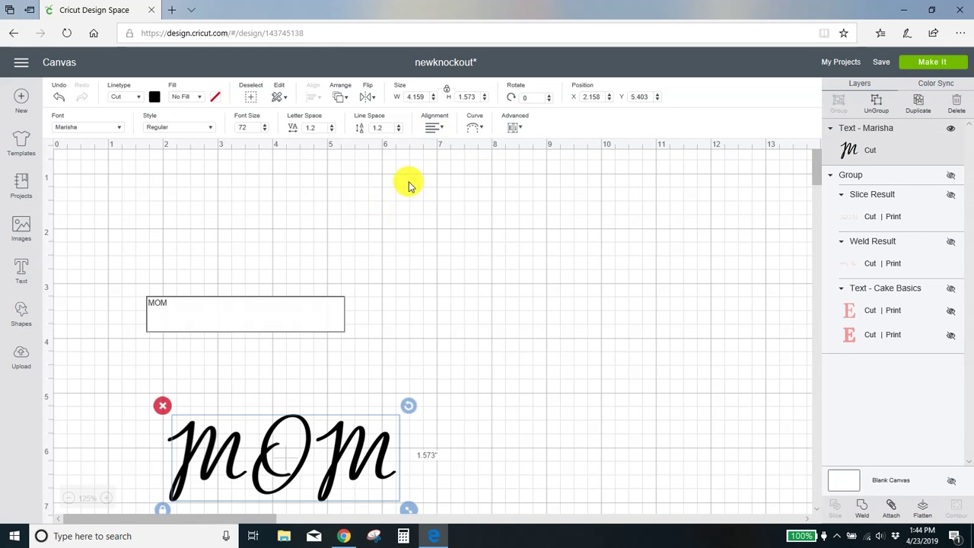
left_click_drag(355, 459, 478, 319)
left_click(354, 454)
left_click_drag(354, 454, 487, 248)
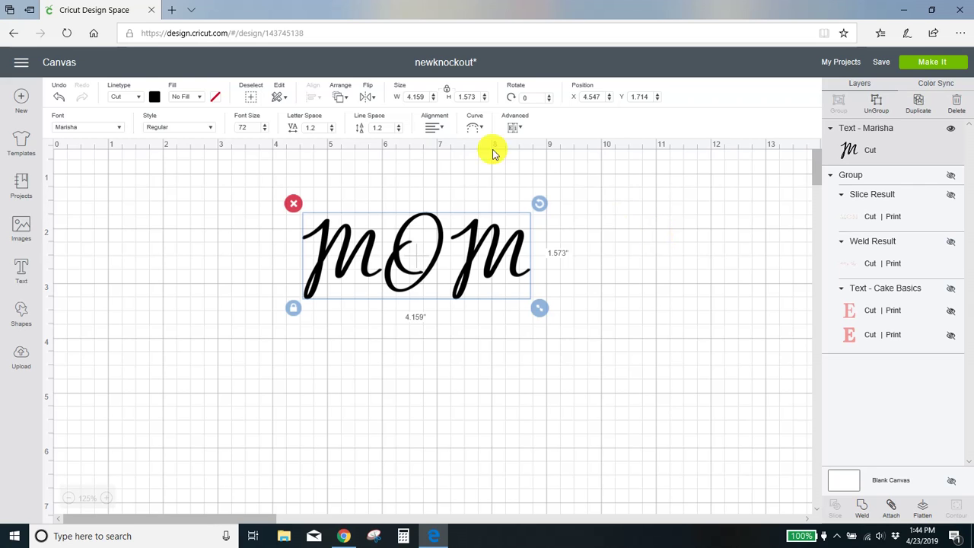
Set MOM to the Cake Basics font and enlarge it to about 6.276" wide.
left_click(84, 127)
left_click(574, 102)
type("cake")
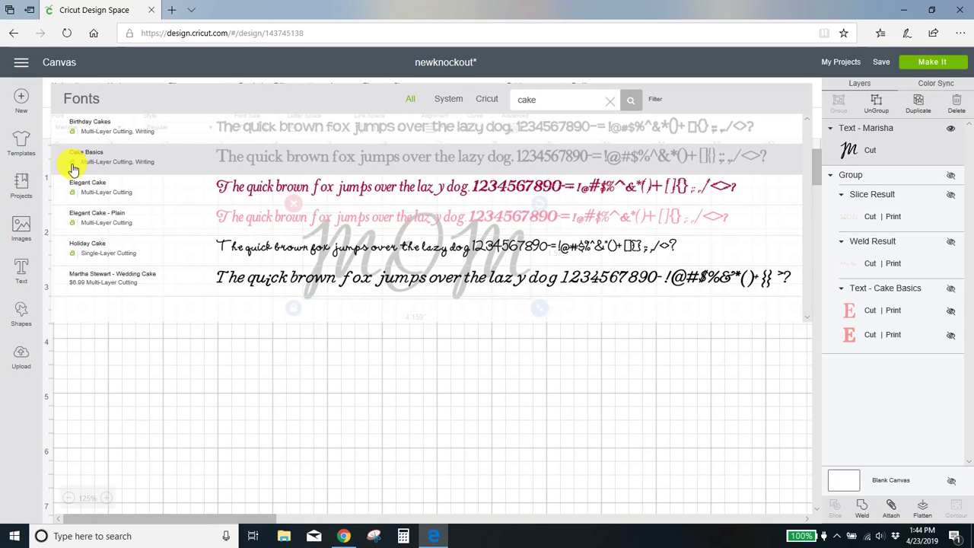
left_click(220, 160)
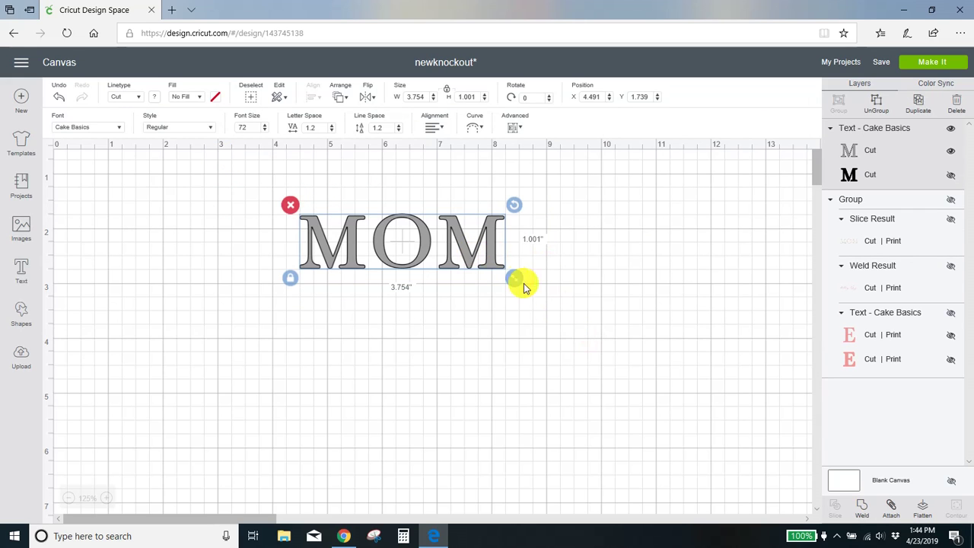
left_click_drag(522, 283, 617, 421)
left_click(616, 421)
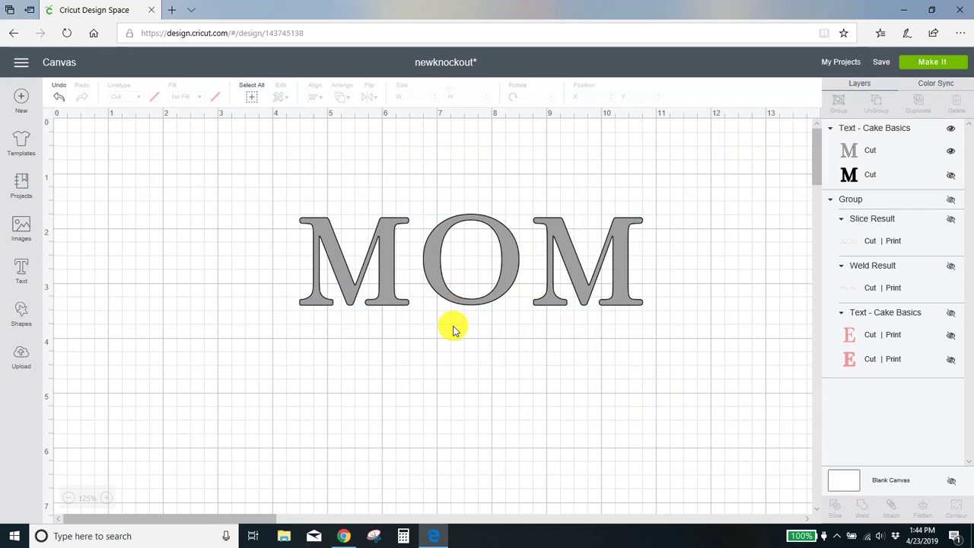
Colour the MOM text bright blue.
left_click(436, 274)
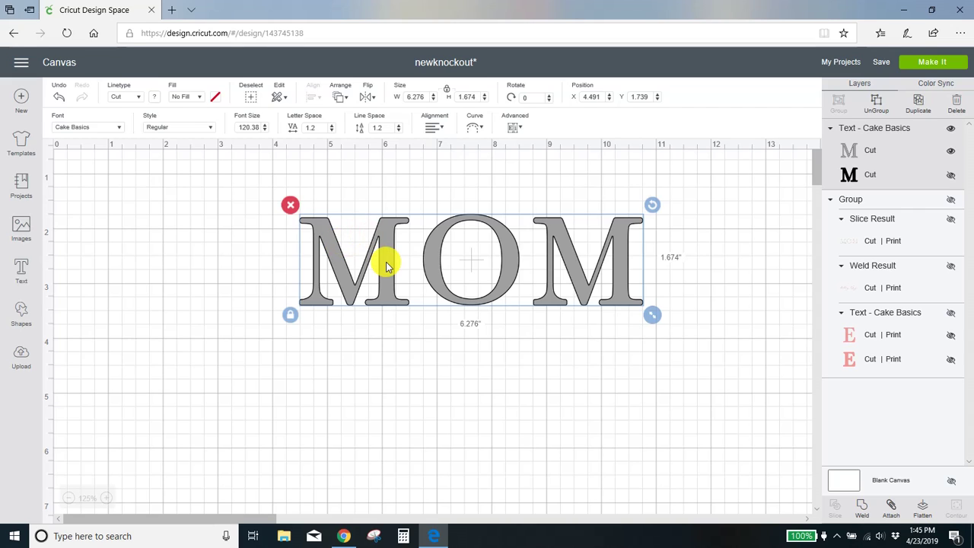
left_click(154, 97)
left_click(213, 178)
left_click(166, 297)
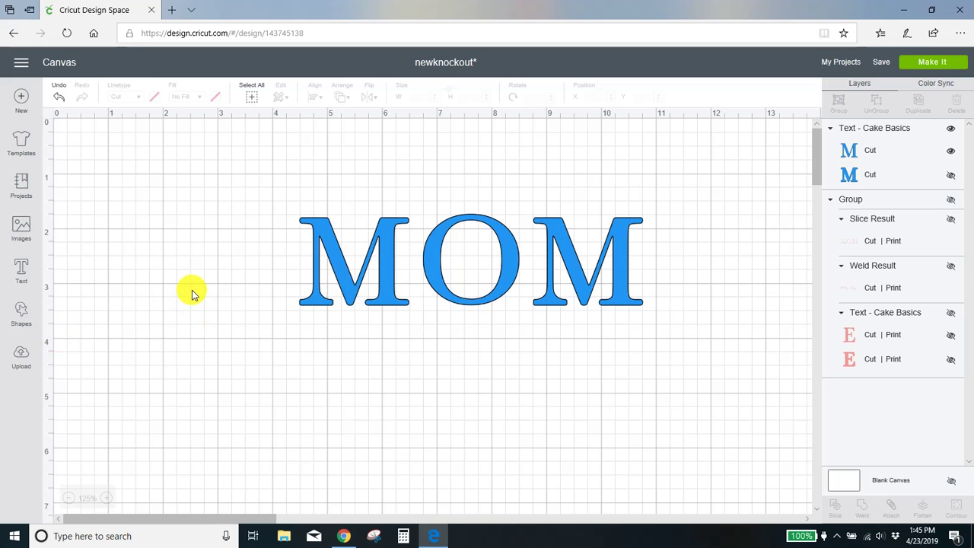
Add the text 'Ashley and Logan', fix the missing 's', then bring up the Marisha font page in Chrome.
left_click(21, 268)
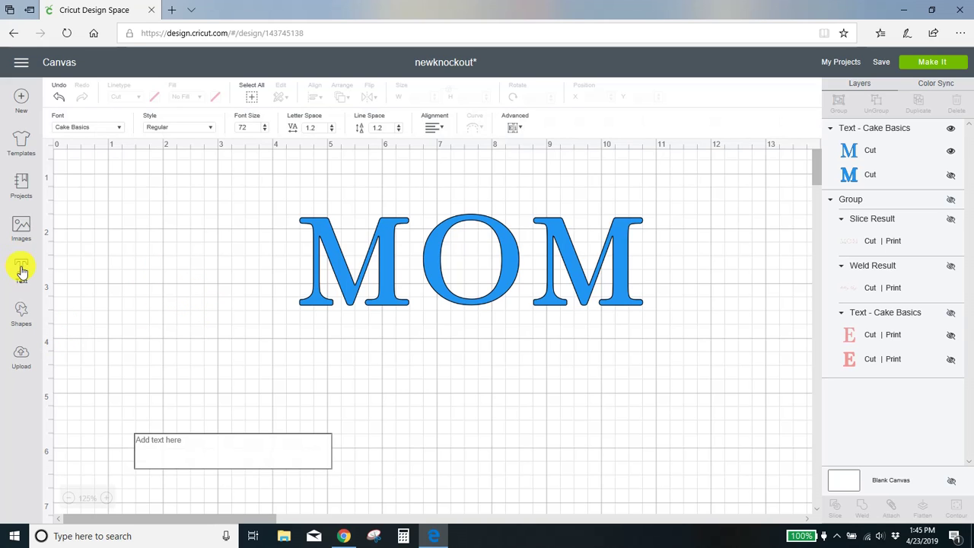
type("Ah")
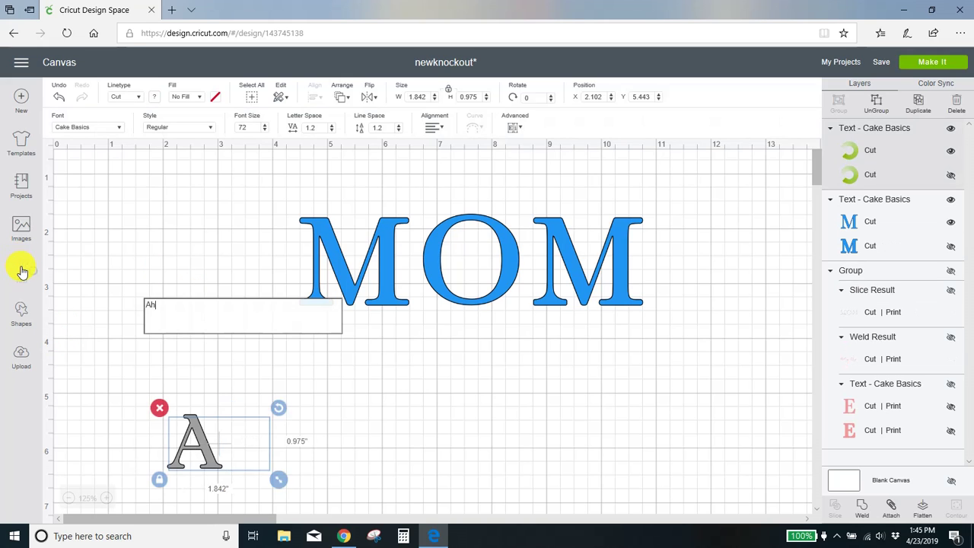
type("ley and ")
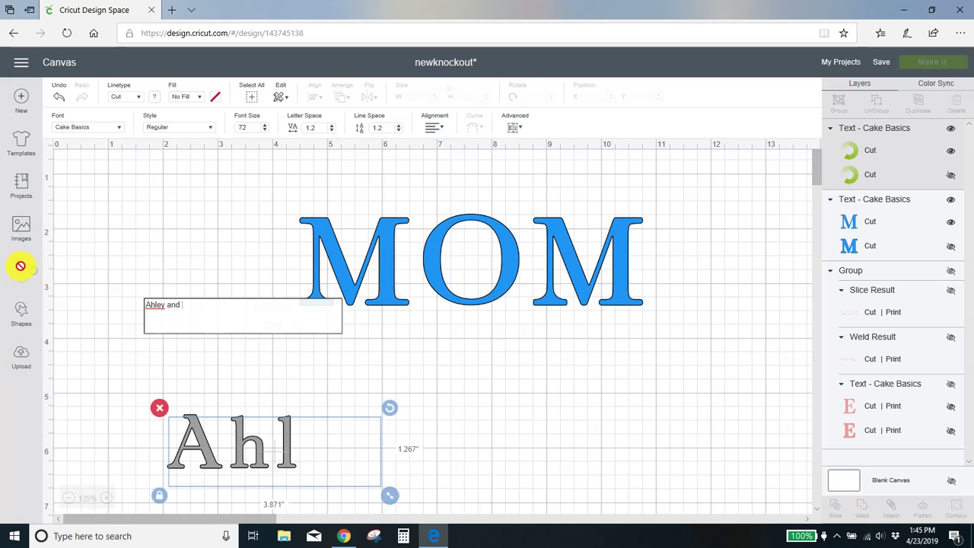
type("Logan")
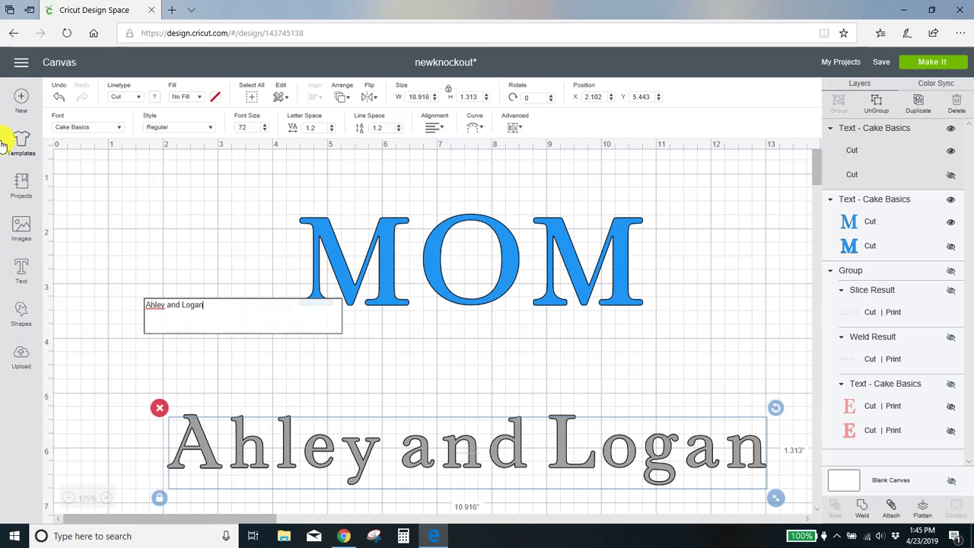
left_click(149, 305)
type("s")
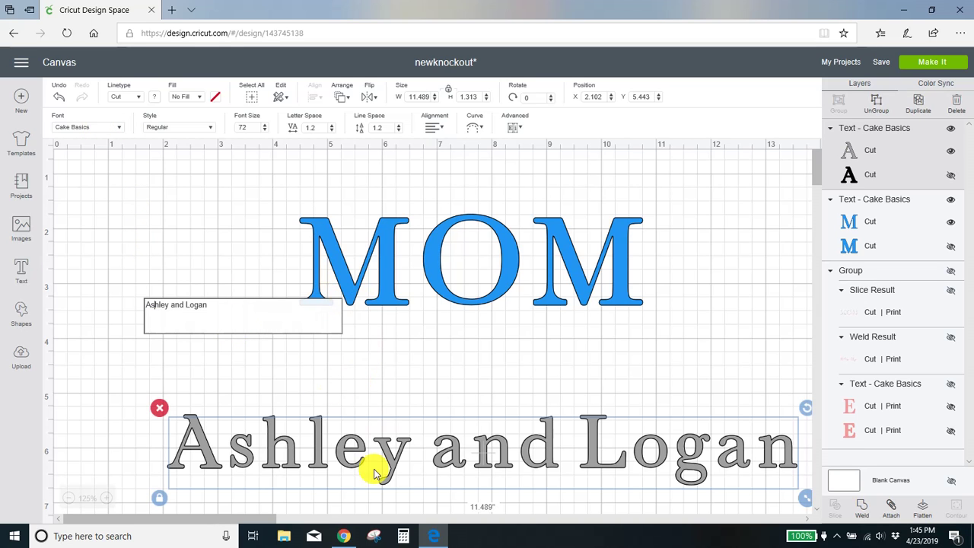
left_click(347, 533)
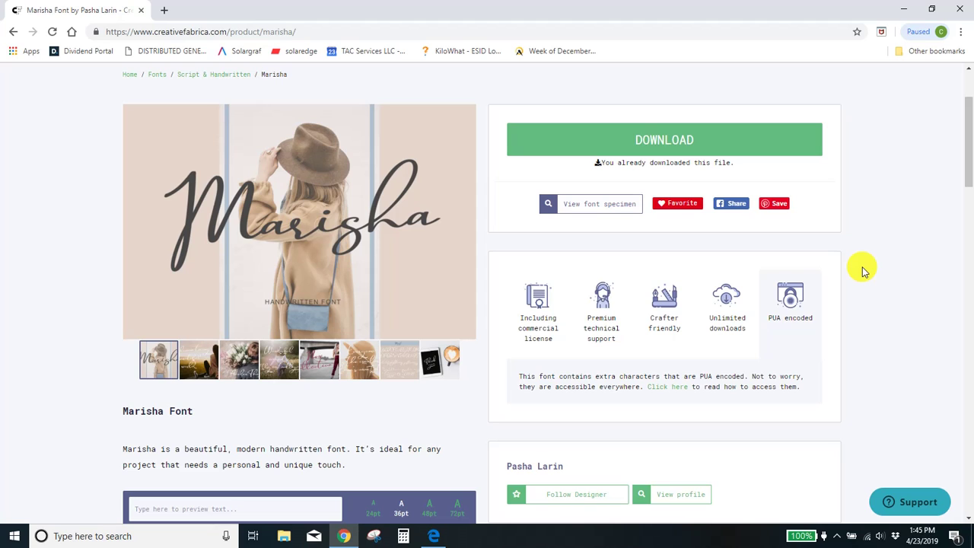
mouse_move(524, 355)
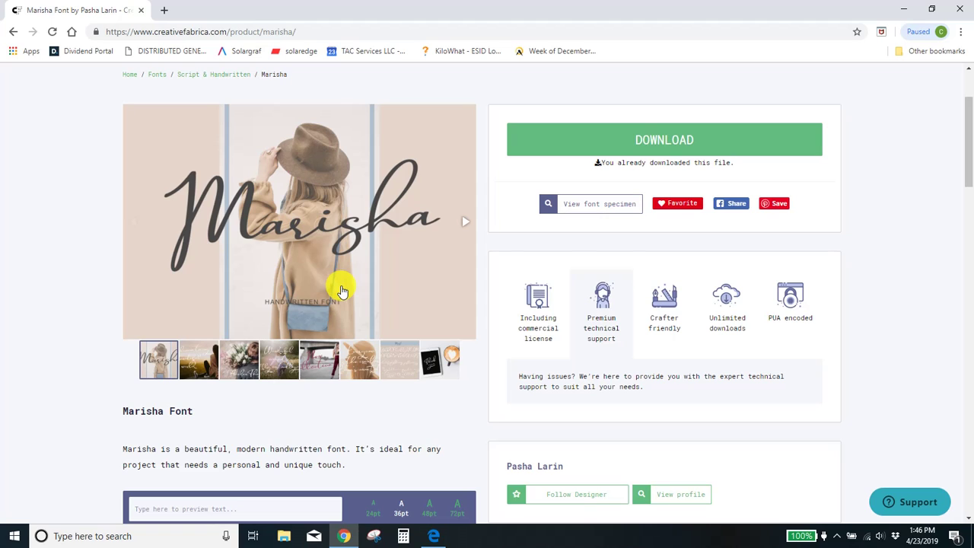
mouse_move(538, 337)
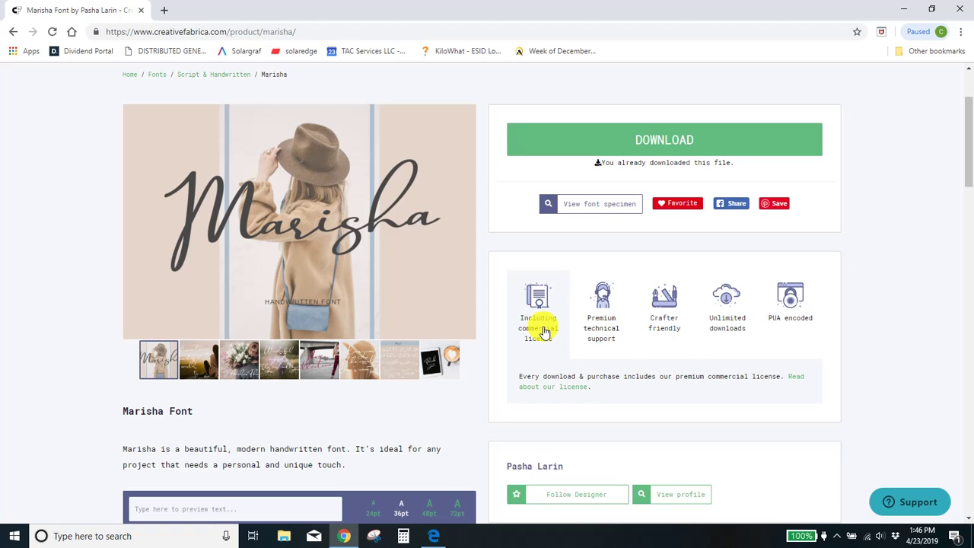
mouse_move(668, 332)
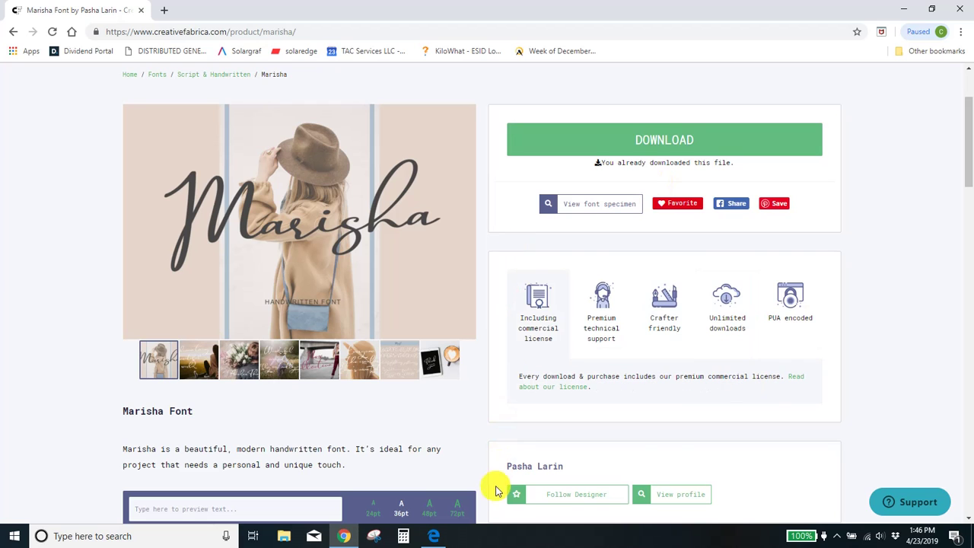
Back in Cricut Design Space, change the names text to the Marisha font.
left_click(436, 535)
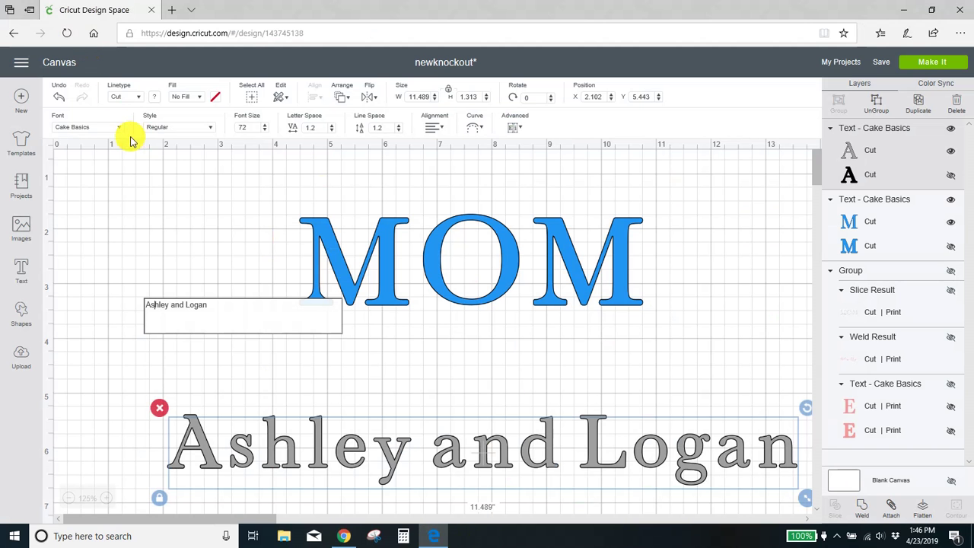
left_click(96, 129)
double_click(536, 101)
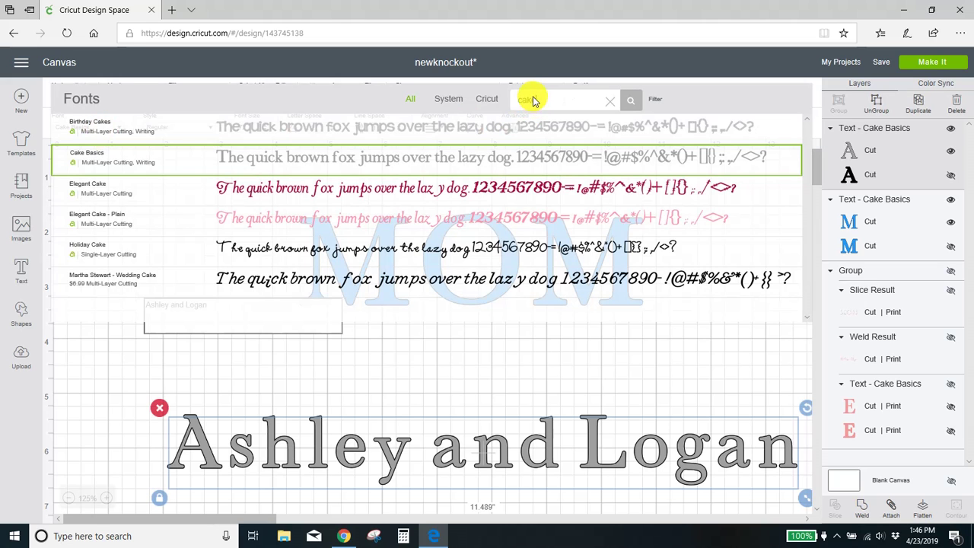
type("mari")
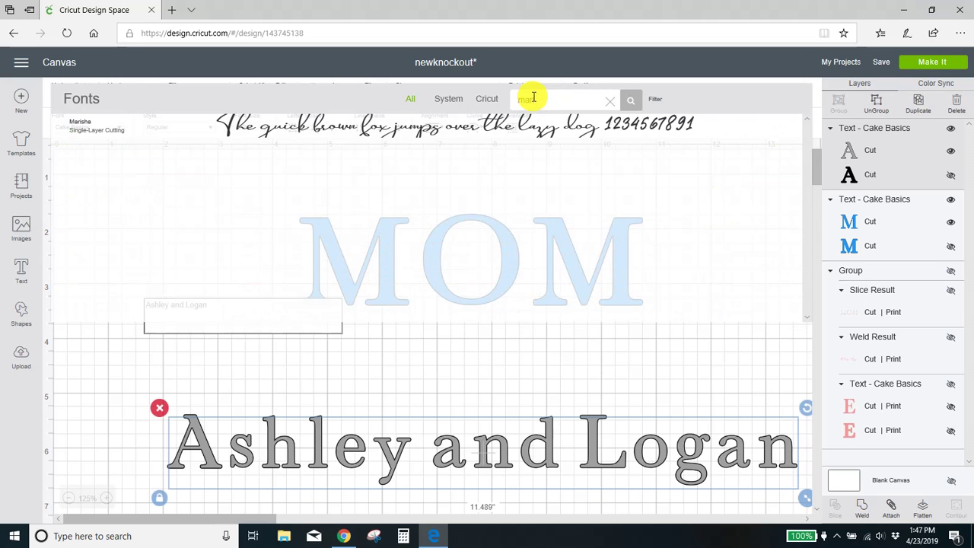
left_click(523, 123)
Move the Ashley and Logan text down and to the left.
scroll(533, 190, "down", 3)
scroll(533, 191, "down", 3)
left_click_drag(538, 245, 418, 279)
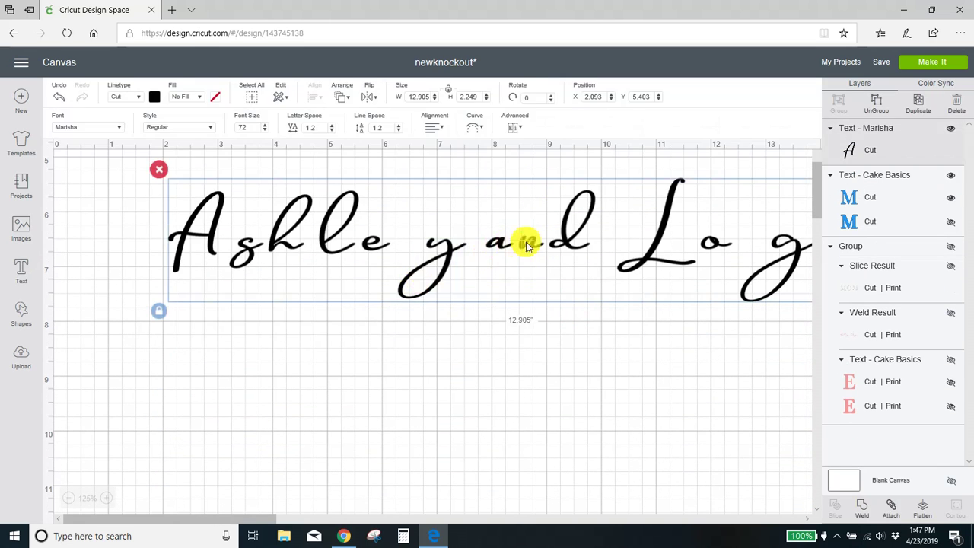
left_click_drag(527, 245, 444, 311)
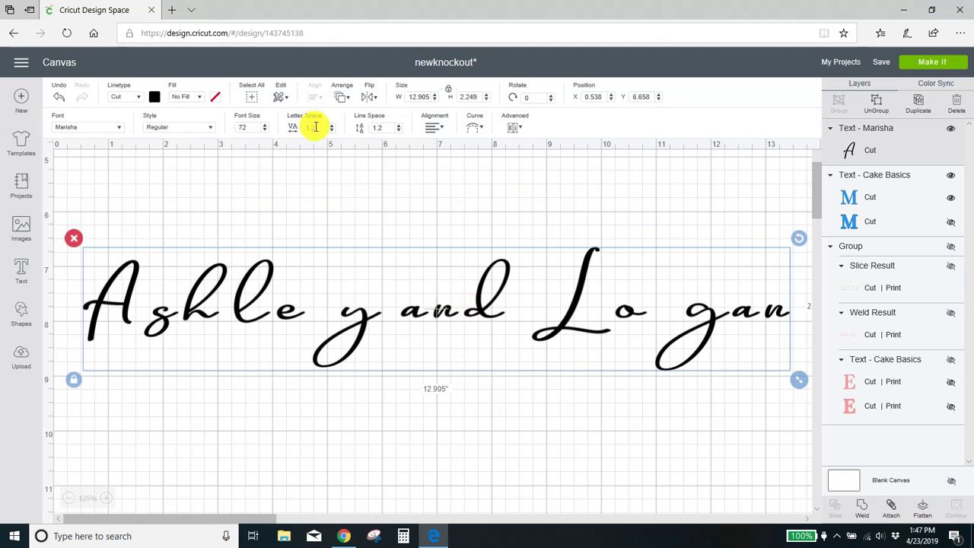
Tighten the script's letter spacing to -0.6 and shift it slightly right.
left_click_drag(315, 127, 295, 129)
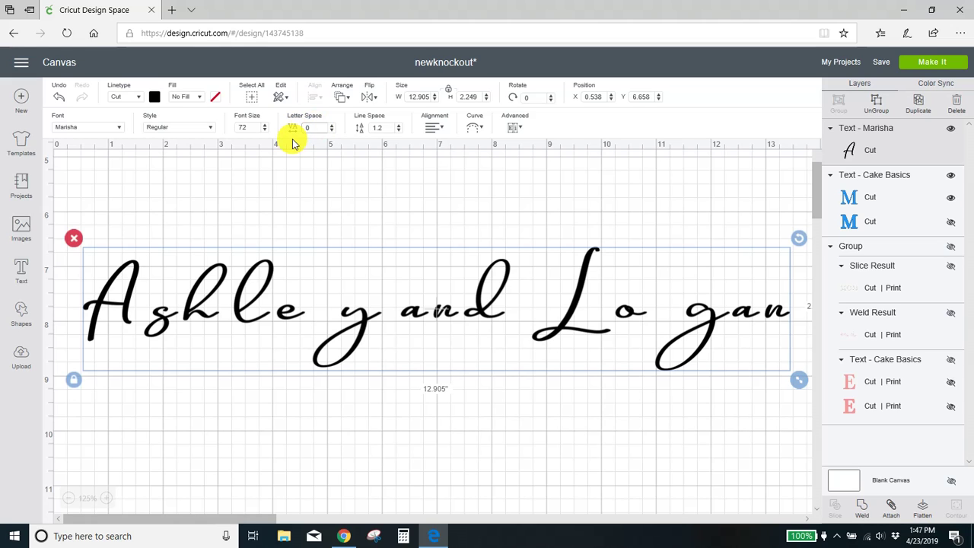
key("Return")
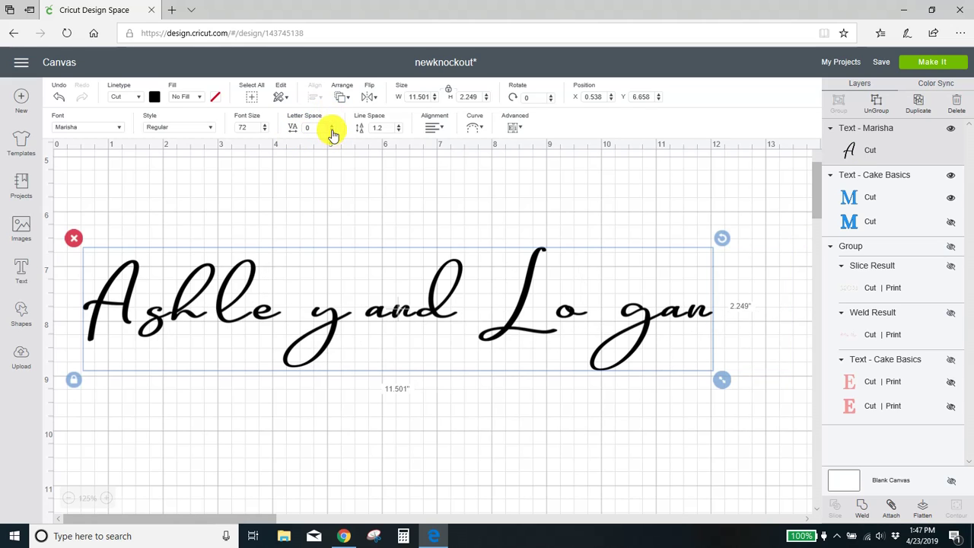
left_click(332, 130)
left_click(332, 130)
left_click(332, 130)
left_click(332, 130)
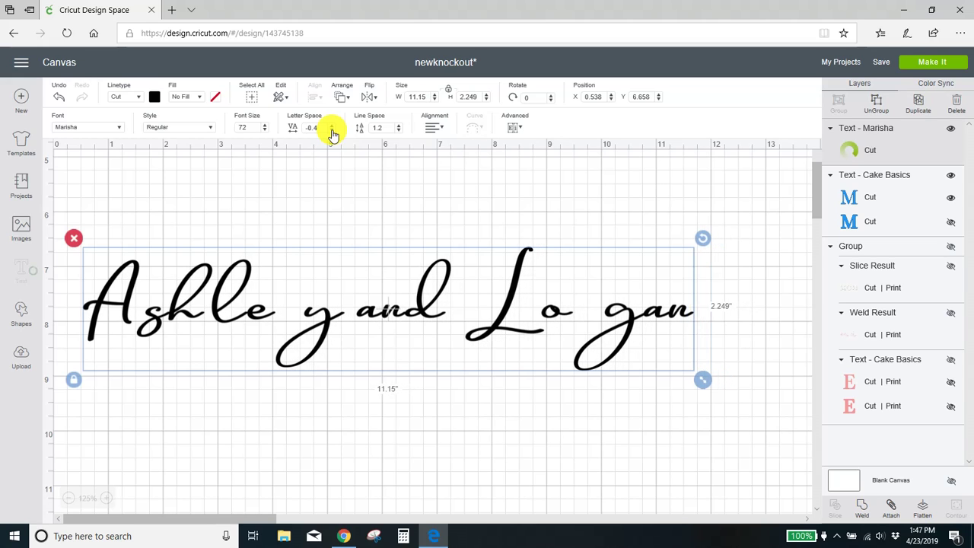
left_click(332, 131)
left_click(332, 130)
left_click(332, 130)
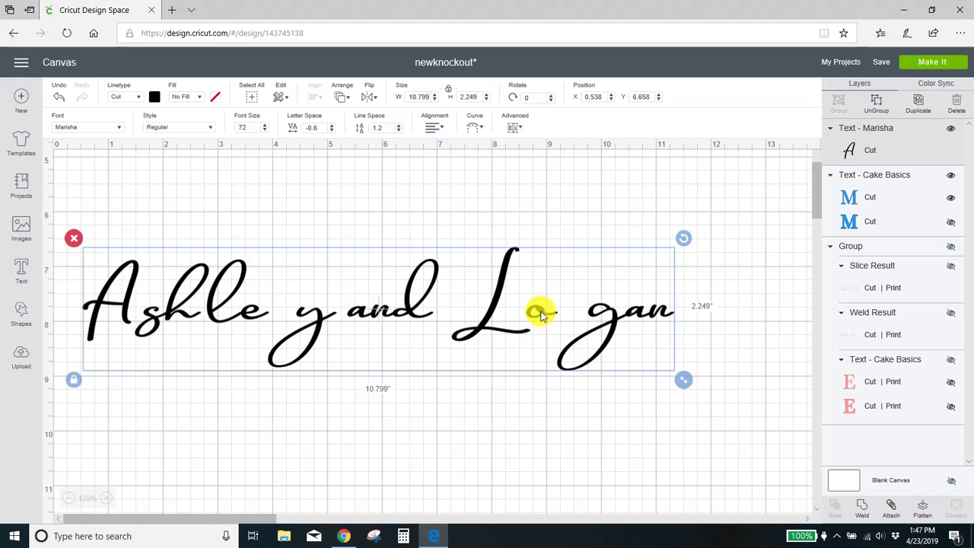
left_click_drag(542, 315, 559, 315)
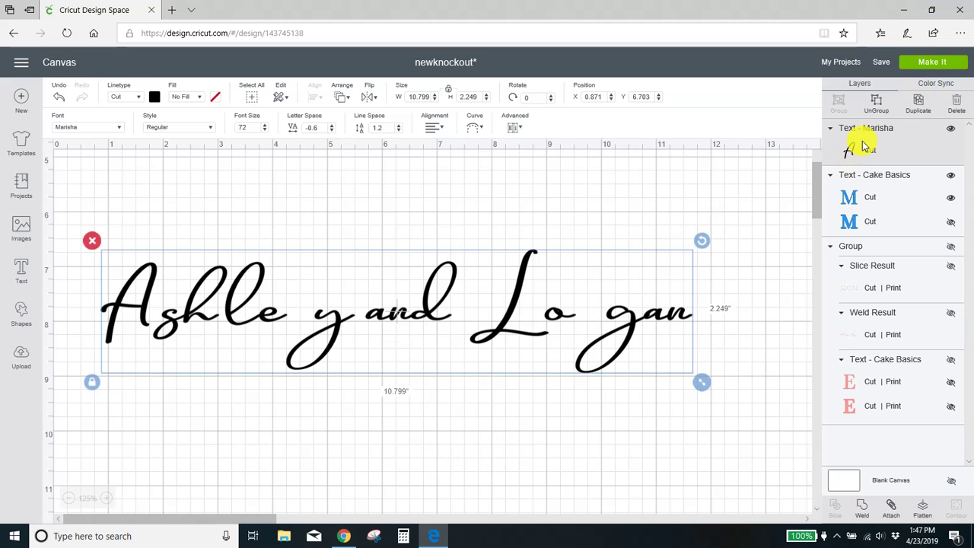
Ungroup the script into letters and close the gaps in Ashley by moving the l and y.
left_click(875, 104)
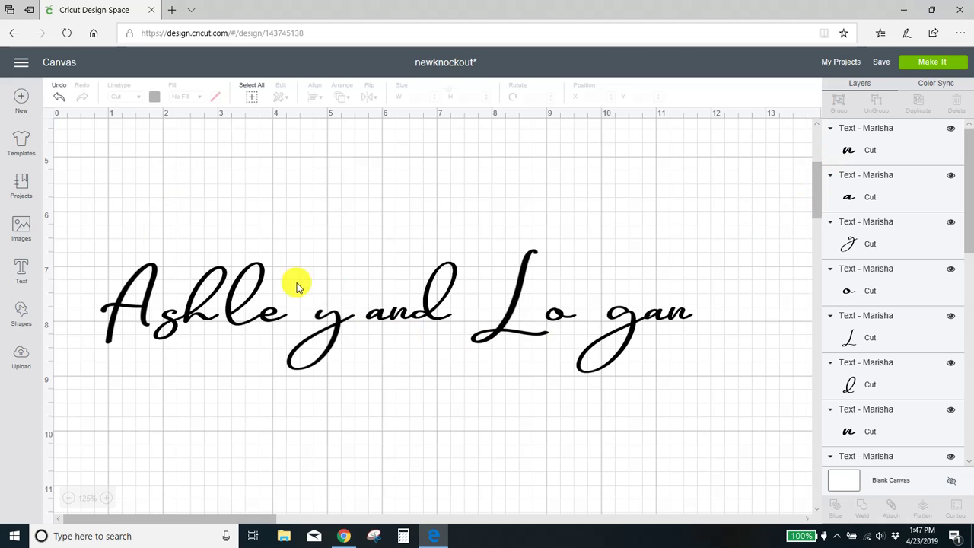
left_click(252, 301)
left_click_drag(244, 301, 260, 318)
left_click(270, 317)
left_click_drag(341, 329, 294, 331)
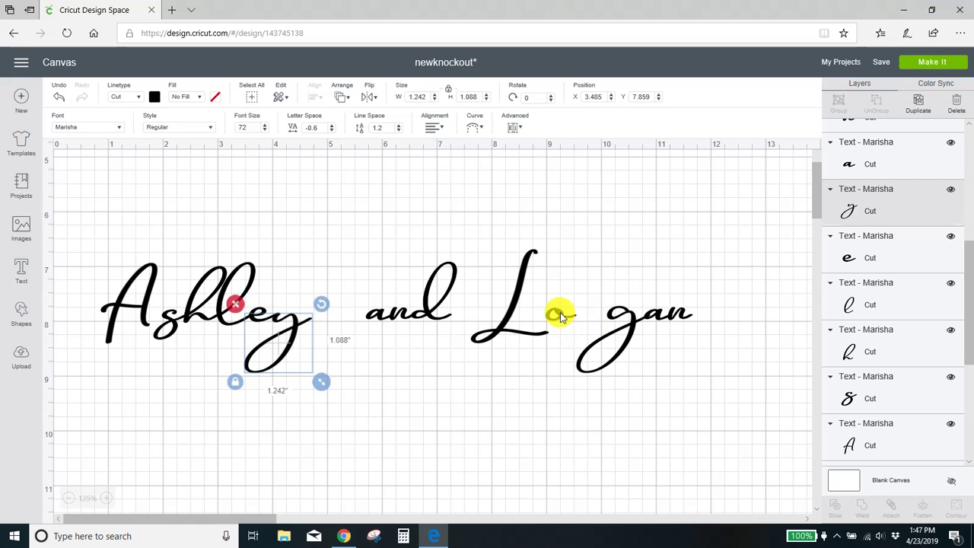
Slide Logan's o, g, a and n left into a connected script word.
left_click_drag(560, 313, 538, 312)
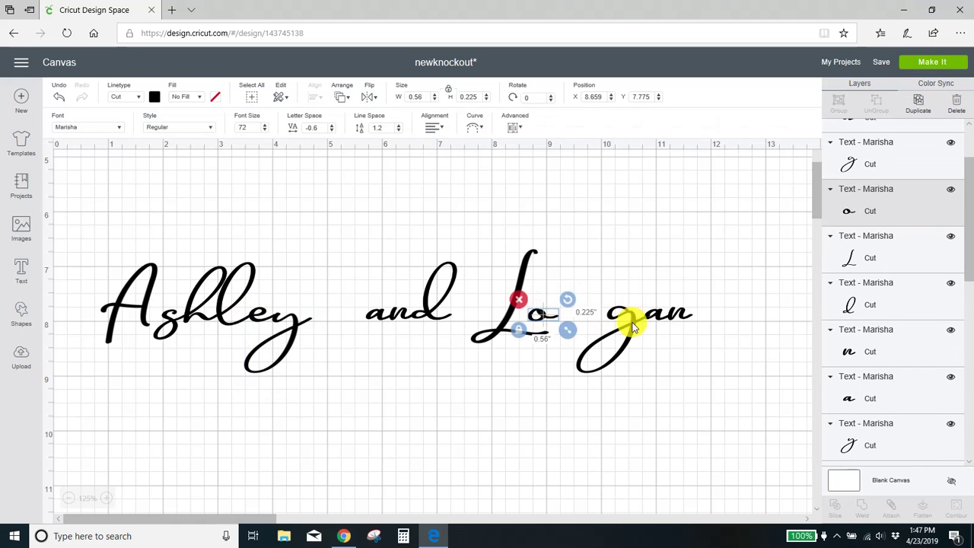
left_click_drag(633, 326, 605, 368)
left_click(534, 318)
left_click_drag(534, 319, 534, 320)
left_click(599, 338)
left_click_drag(598, 338, 575, 324)
left_click_drag(656, 320, 606, 324)
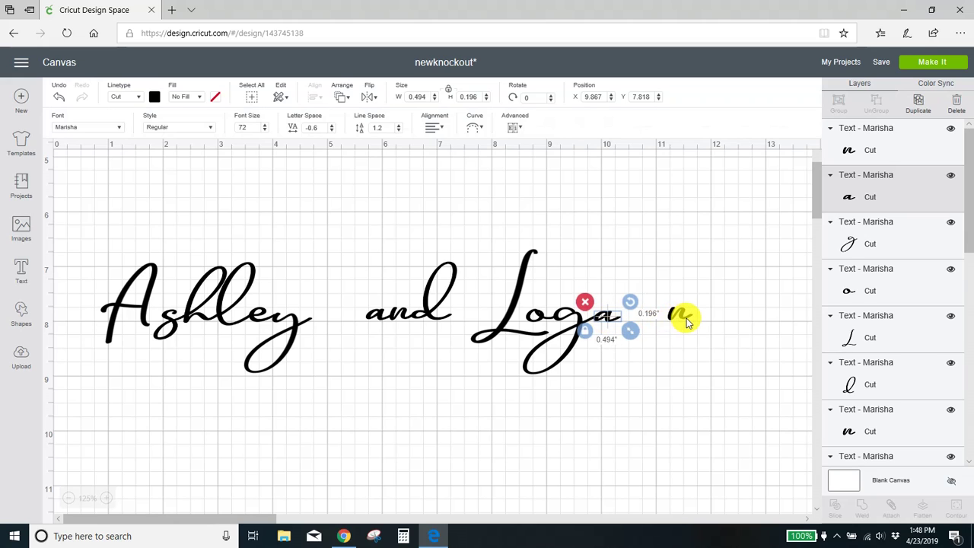
left_click_drag(681, 322, 639, 325)
Attach the letters of Logan, and, and Ashley into three separate word groups.
left_click(711, 367)
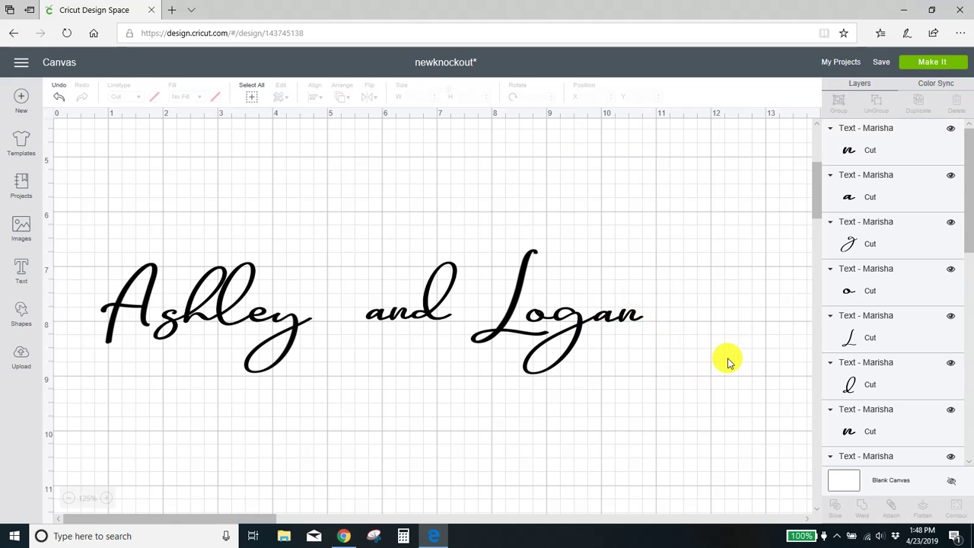
left_click_drag(511, 237, 661, 364)
left_click(892, 508)
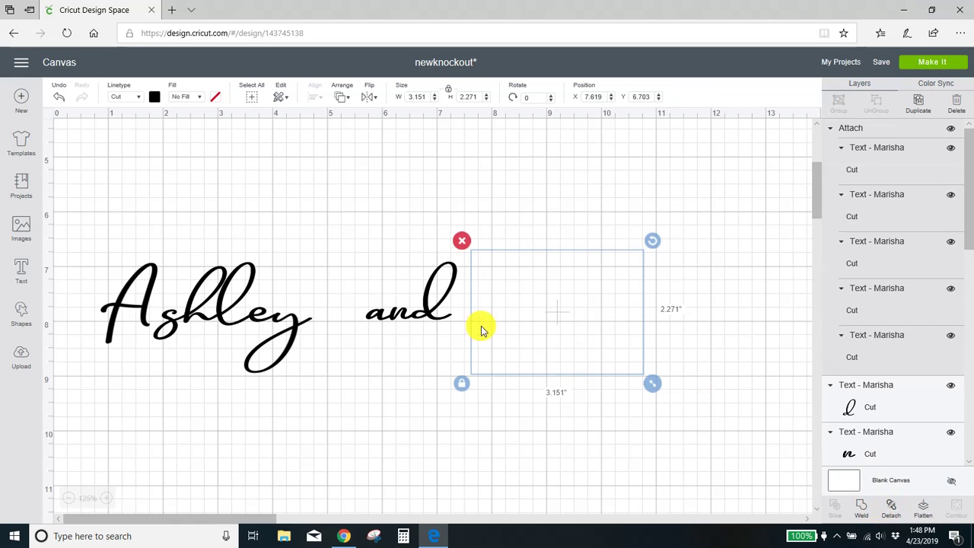
left_click_drag(360, 256, 457, 337)
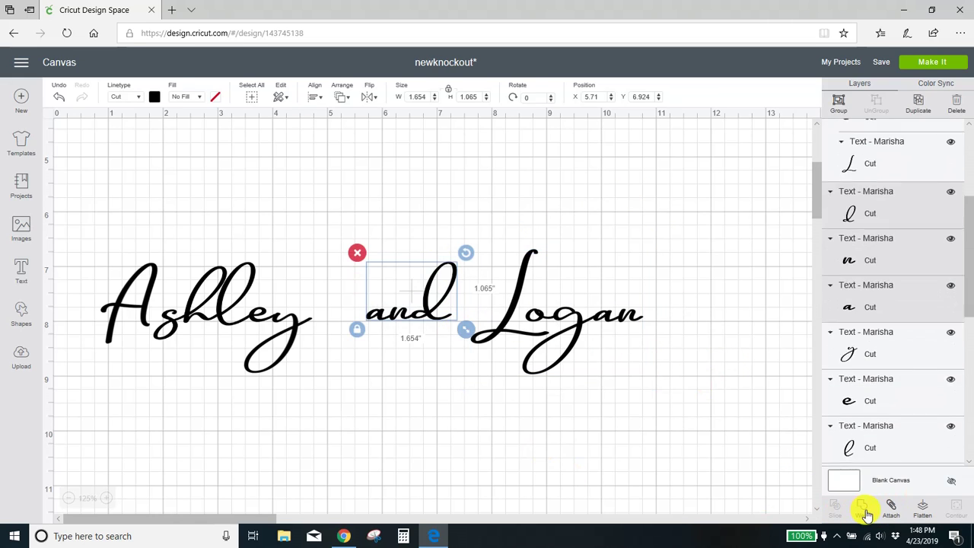
left_click(892, 509)
left_click_drag(122, 236, 330, 374)
left_click(893, 510)
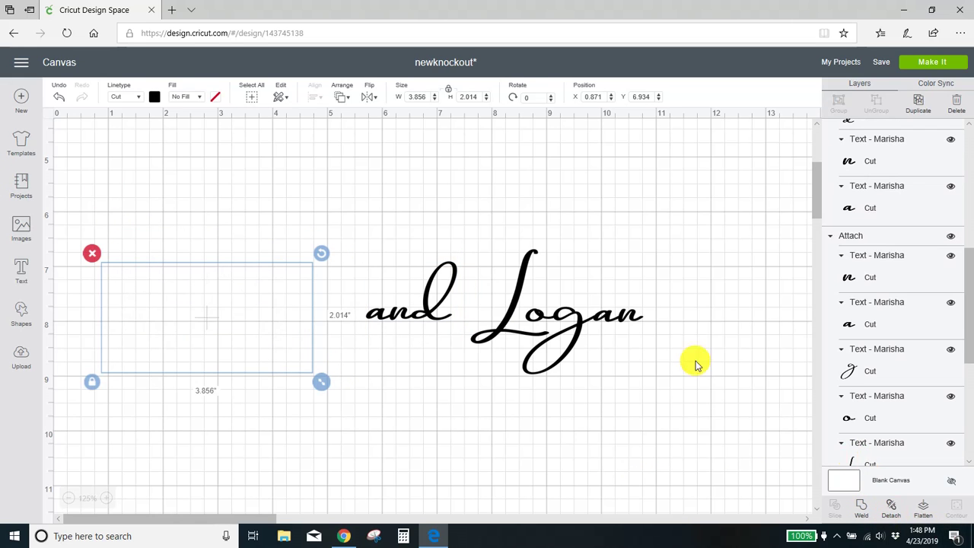
Move Ashley right and Logan left toward 'and', and adjust 'and' slightly.
left_click_drag(286, 338, 329, 334)
left_click(572, 326)
left_click_drag(573, 326, 557, 319)
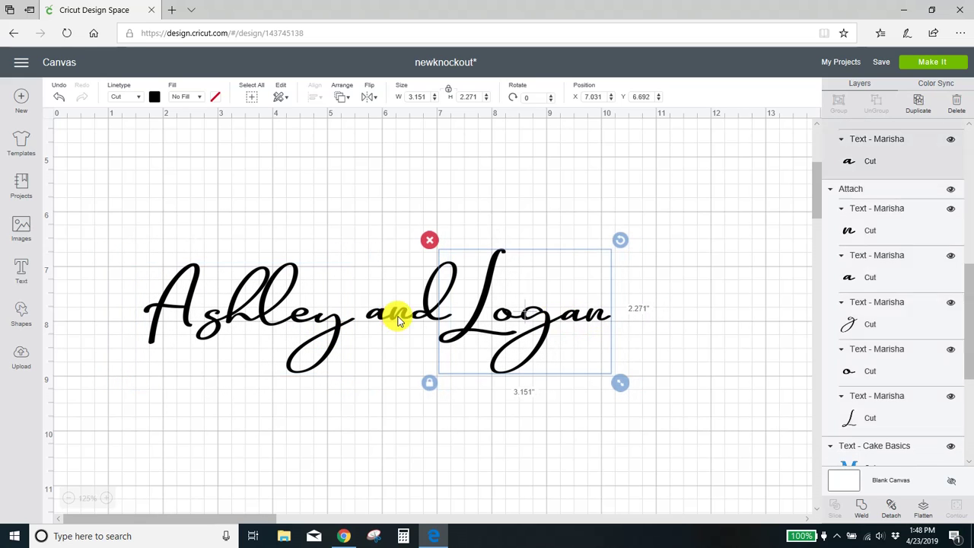
left_click_drag(397, 313, 395, 321)
left_click(805, 355)
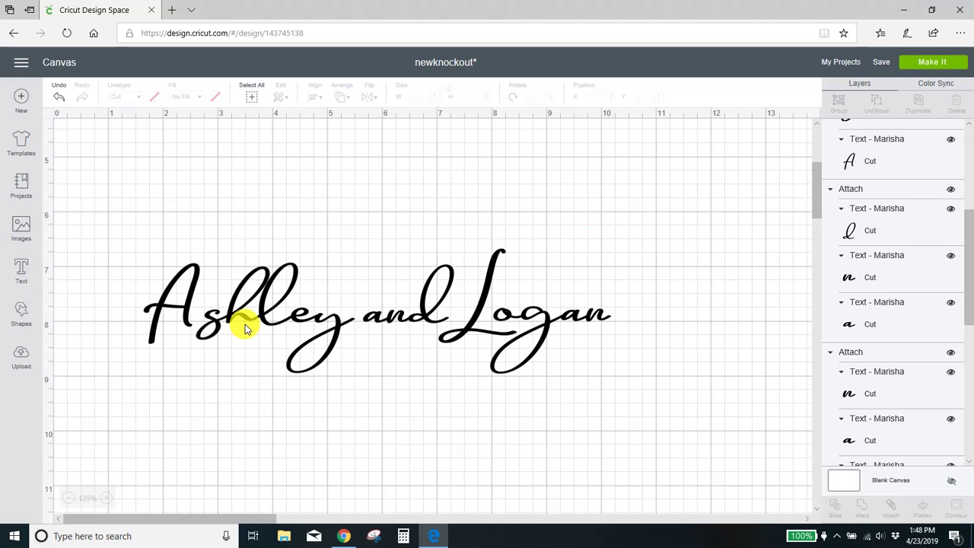
Detach Ashley and nudge its A slightly right toward the s.
left_click(282, 318)
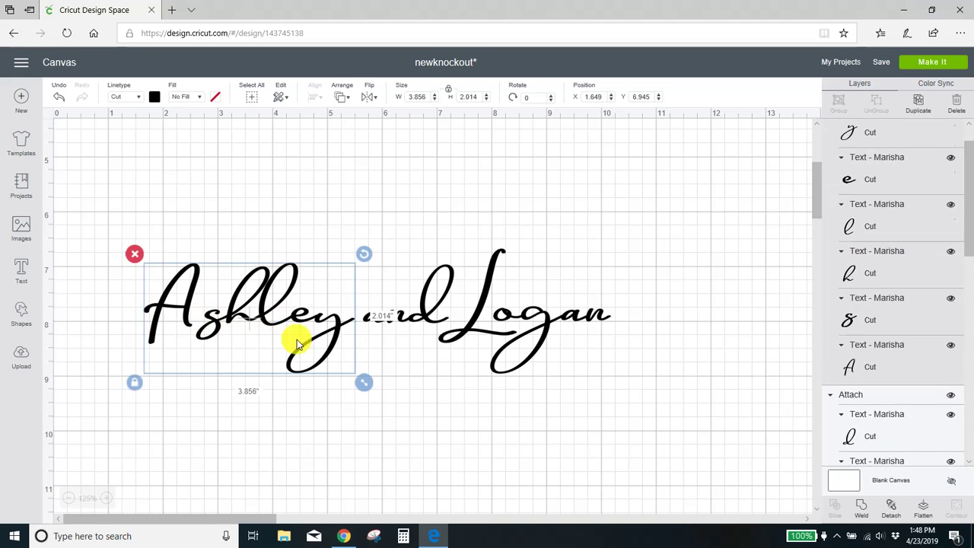
left_click(891, 509)
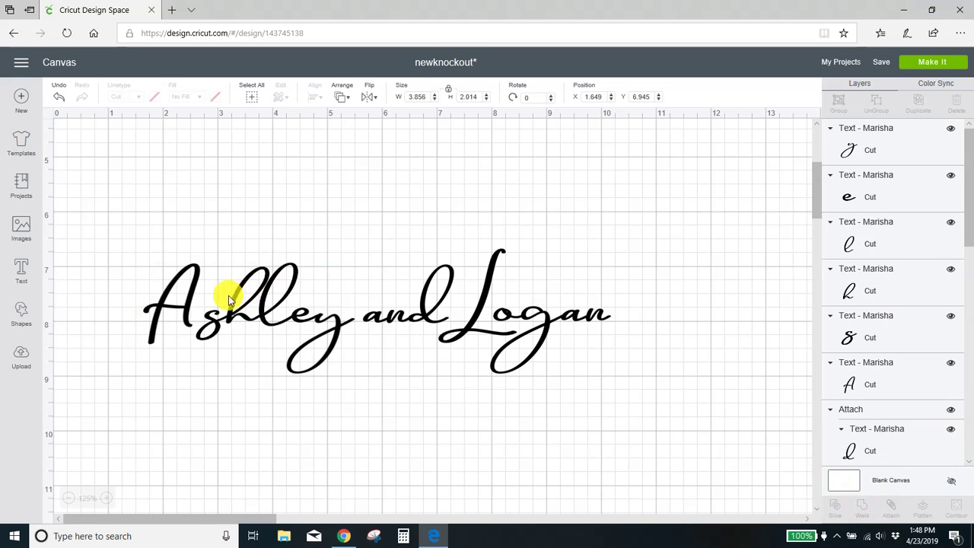
left_click_drag(190, 290, 198, 288)
left_click(325, 453)
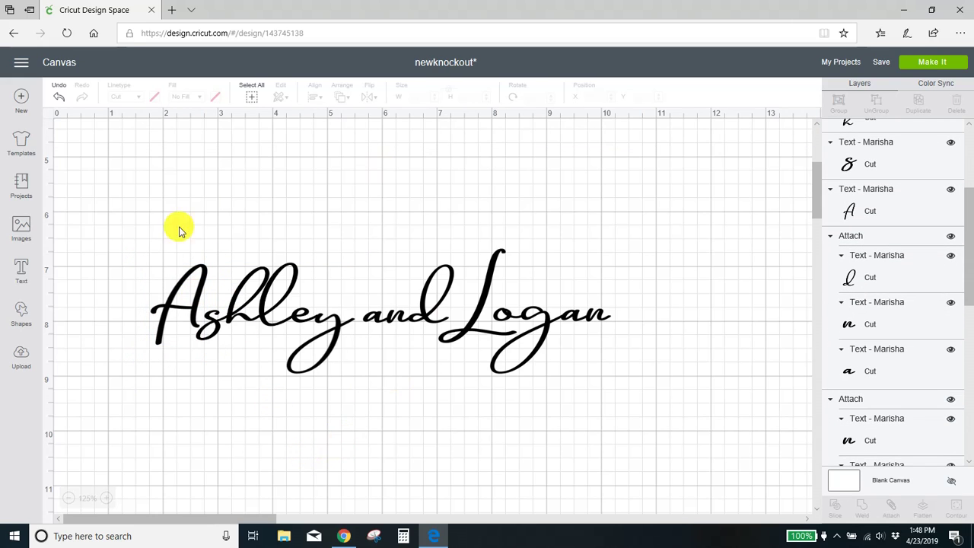
Weld the Ashley and Logan phrase, resize it to 6.721" wide and lay it across MOM.
left_click_drag(152, 230, 638, 400)
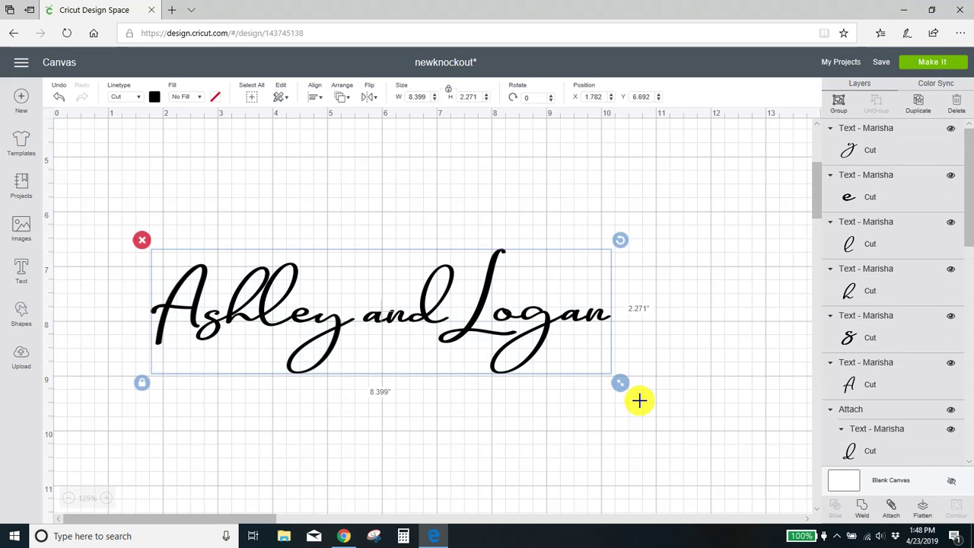
left_click(863, 508)
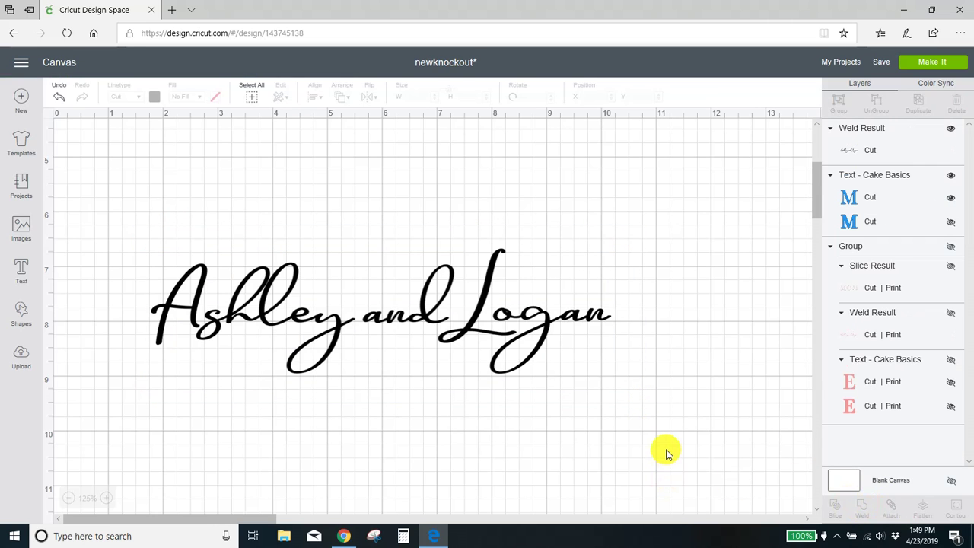
left_click(553, 332)
scroll(541, 330, "up", 3)
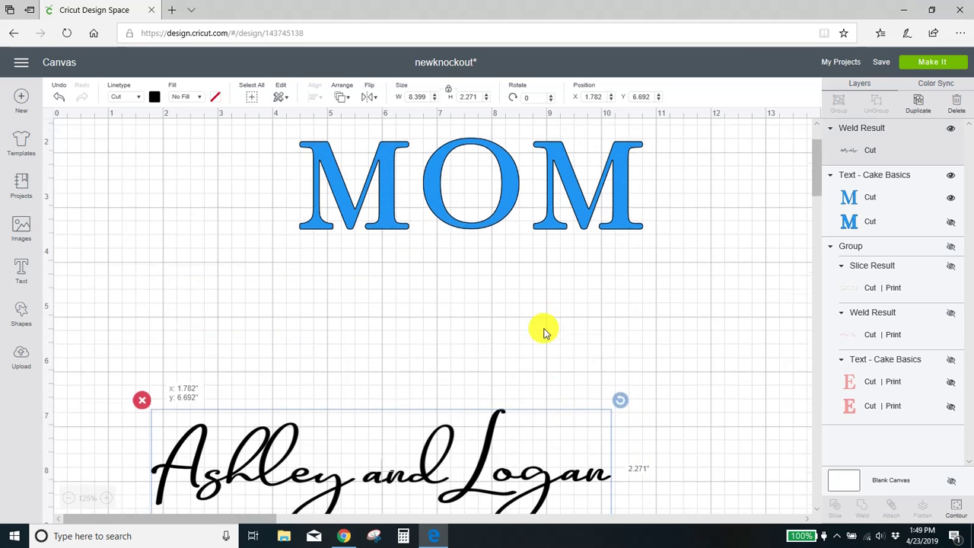
left_click_drag(541, 330, 650, 231)
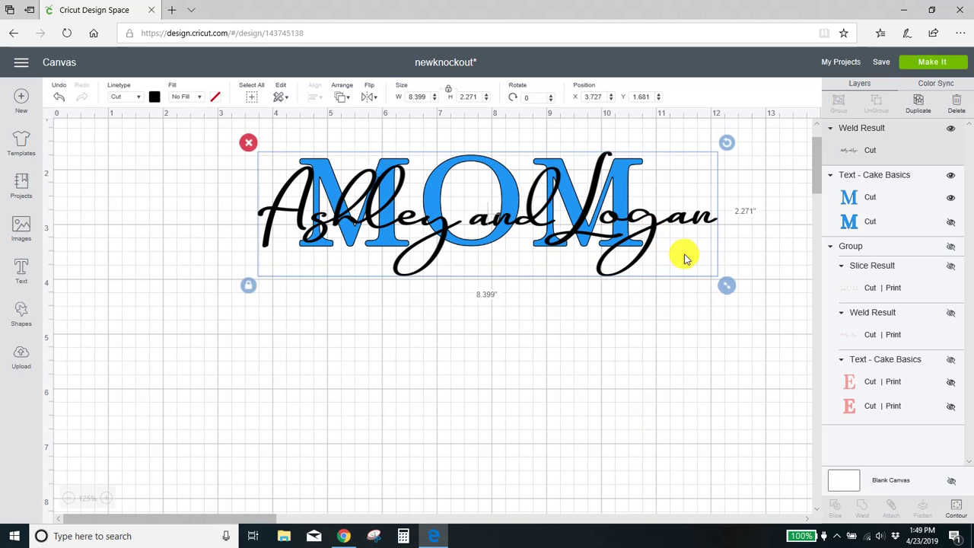
left_click_drag(728, 288, 636, 262)
left_click_drag(573, 211, 599, 218)
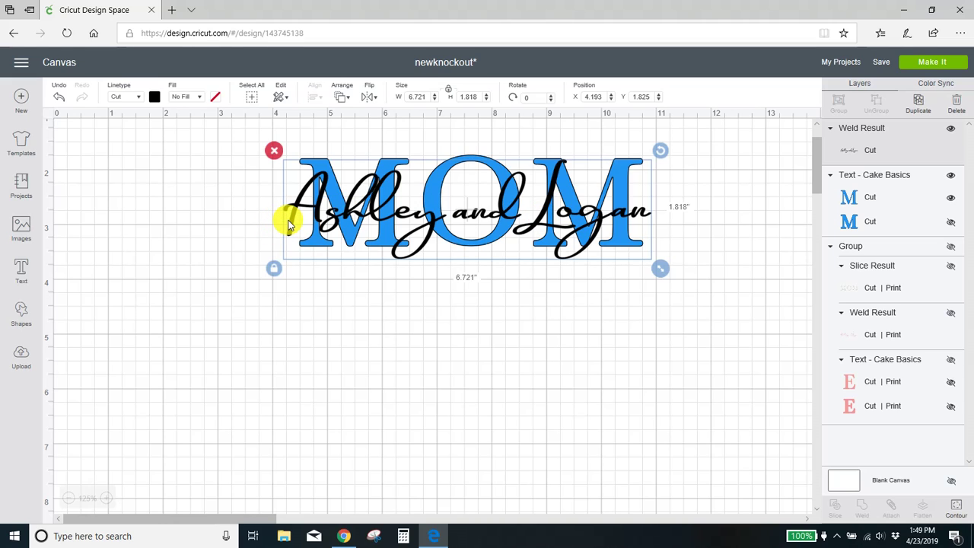
Set the script Weld Result's fill to Print for print-then-cut.
left_click(196, 96)
left_click(189, 127)
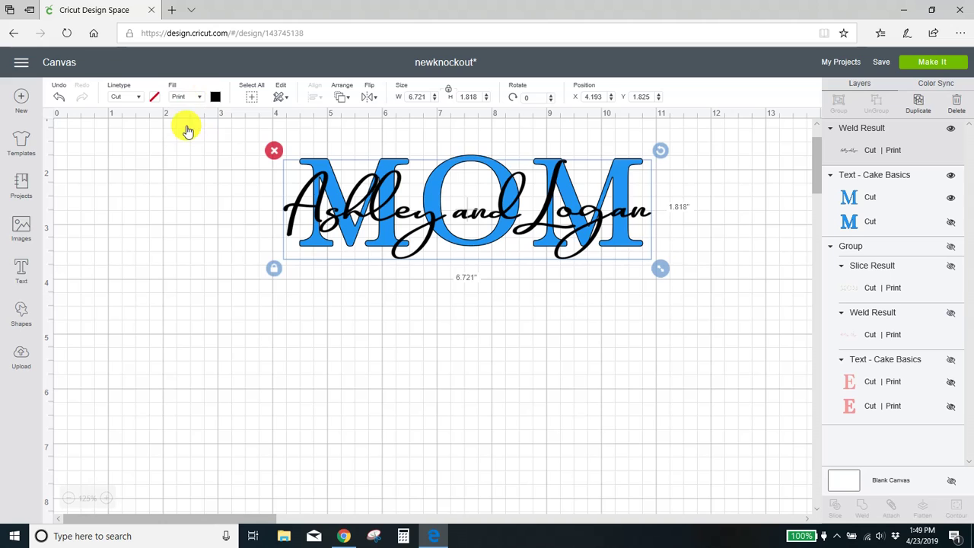
left_click(155, 214)
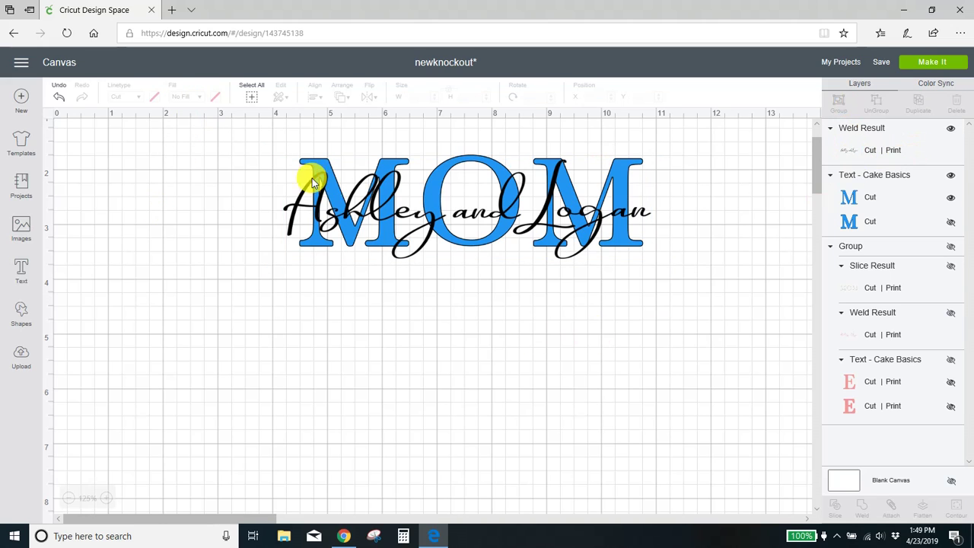
Scale the whole MOM design down together to 2.699" wide.
left_click_drag(272, 131, 683, 304)
left_click_drag(663, 271, 446, 265)
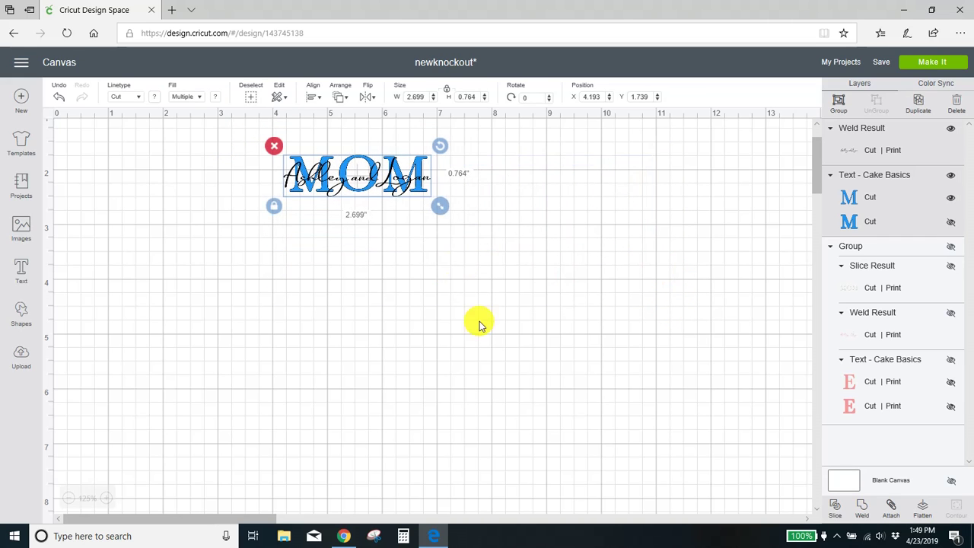
left_click(488, 346)
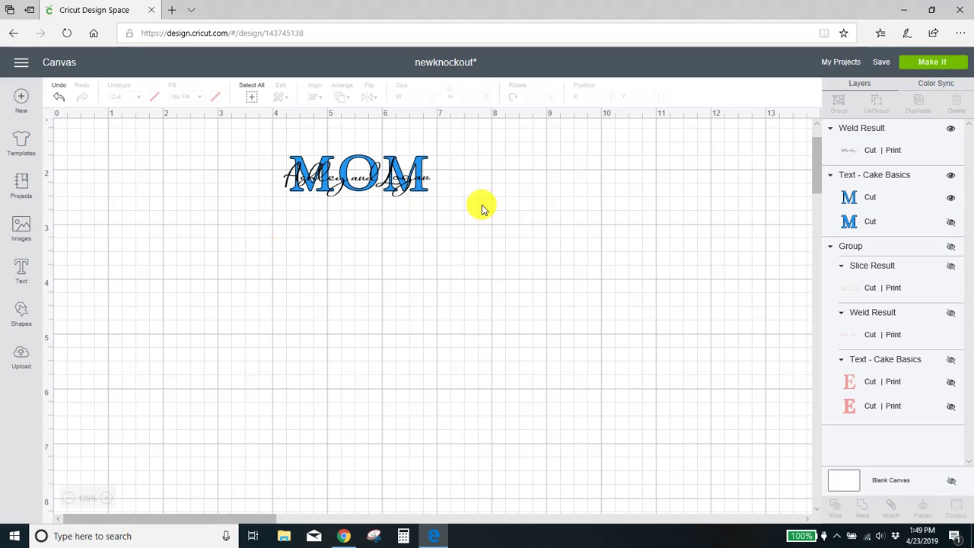
Send the project to Make It, sorting it onto a print-then-cut mat and a cut mat.
left_click(957, 65)
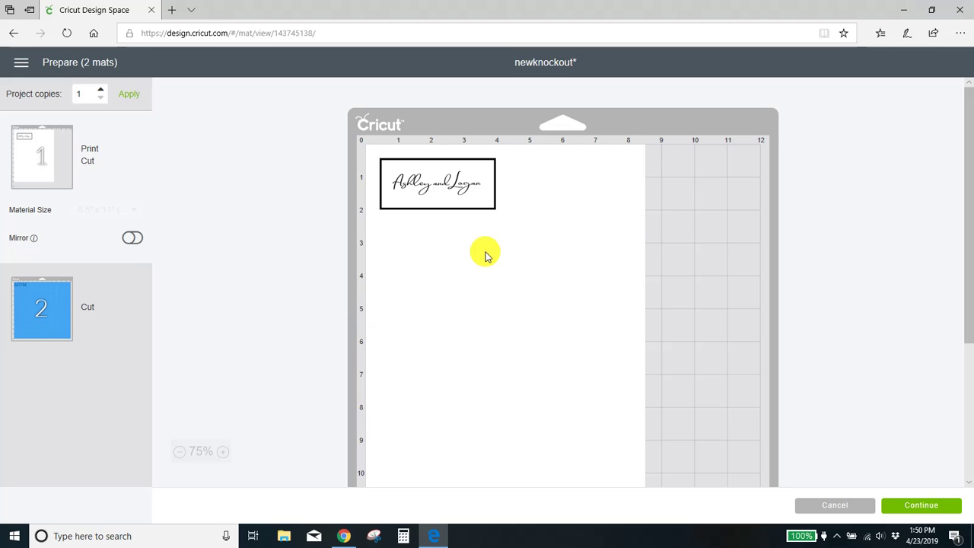
Continue to making and send the print mat to the printer with bleed turned on.
left_click(921, 506)
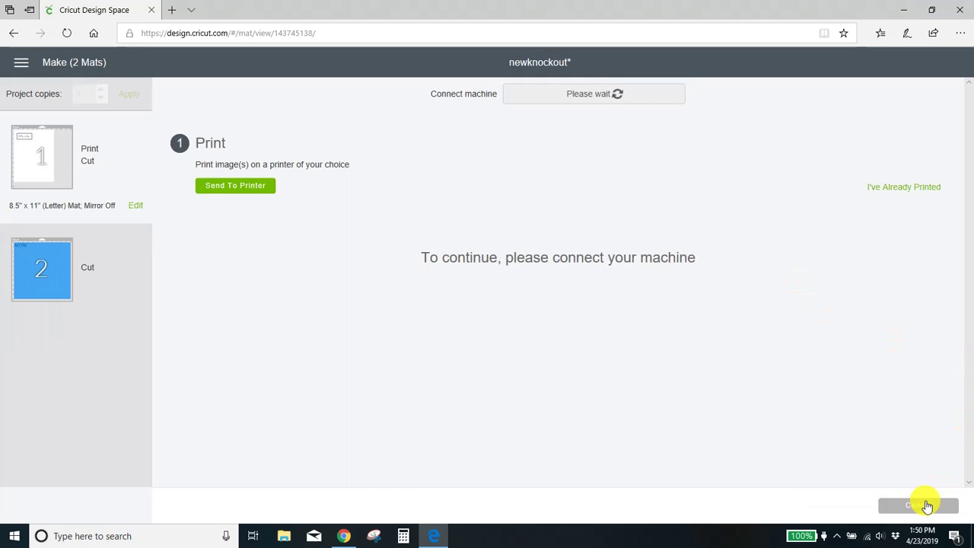
left_click(247, 188)
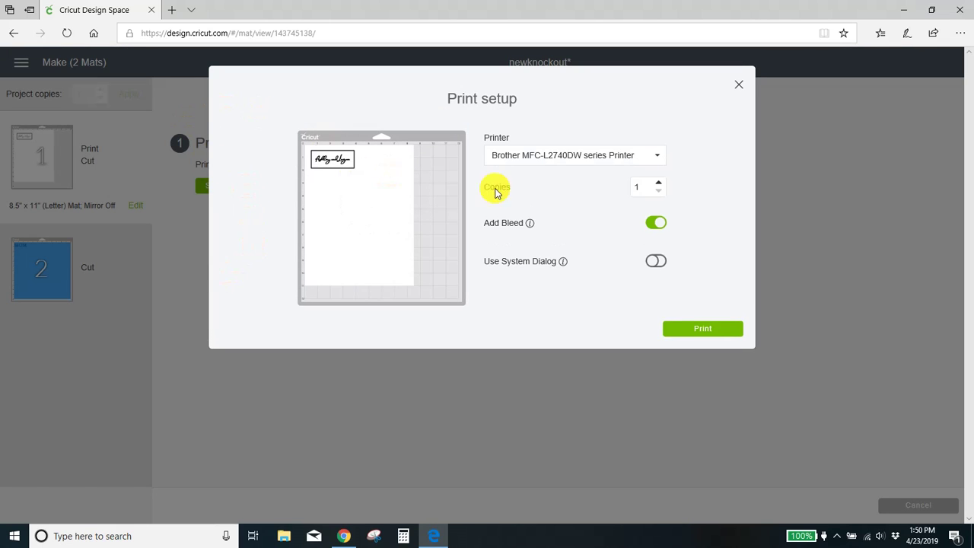
left_click(656, 223)
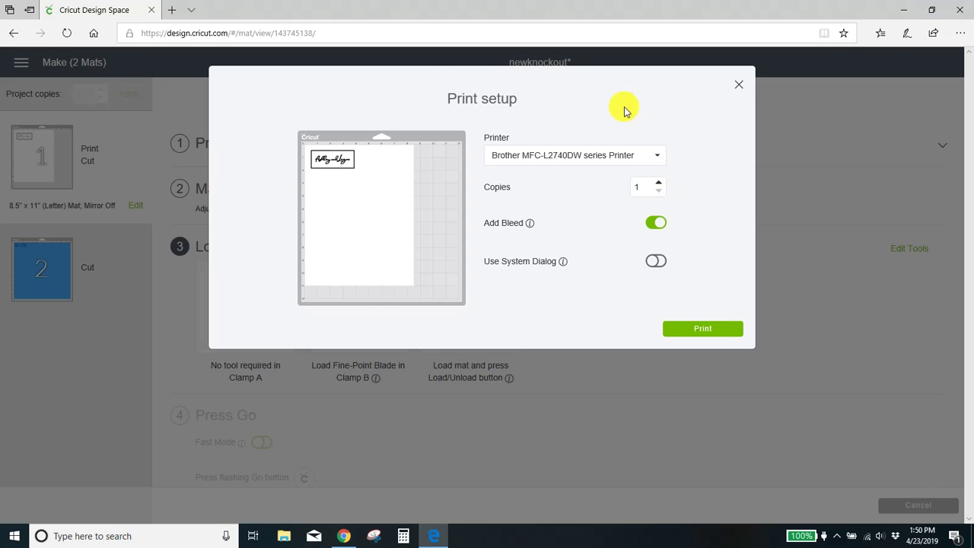
Save the mat preview image as blob2.png and close the print setup.
right_click(330, 165)
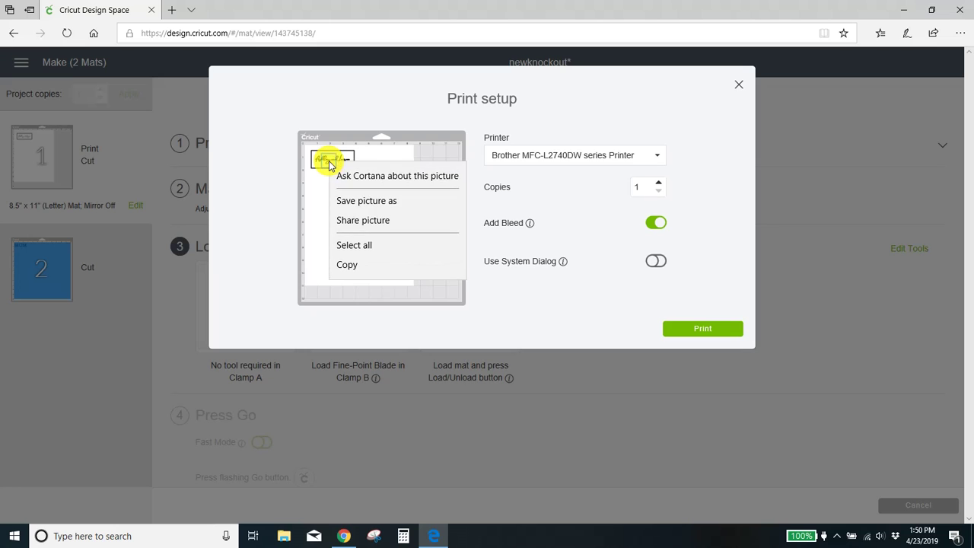
left_click(352, 201)
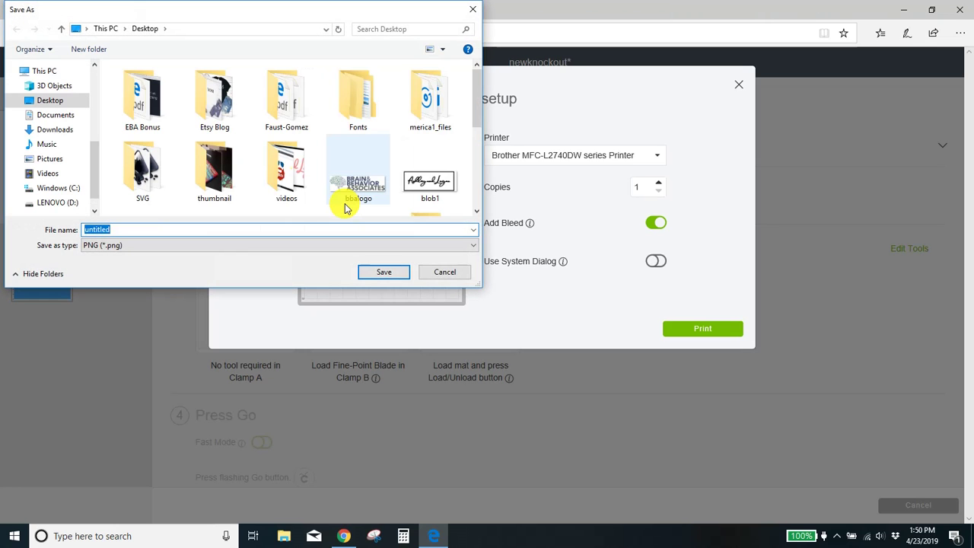
type("blob2")
left_click(384, 270)
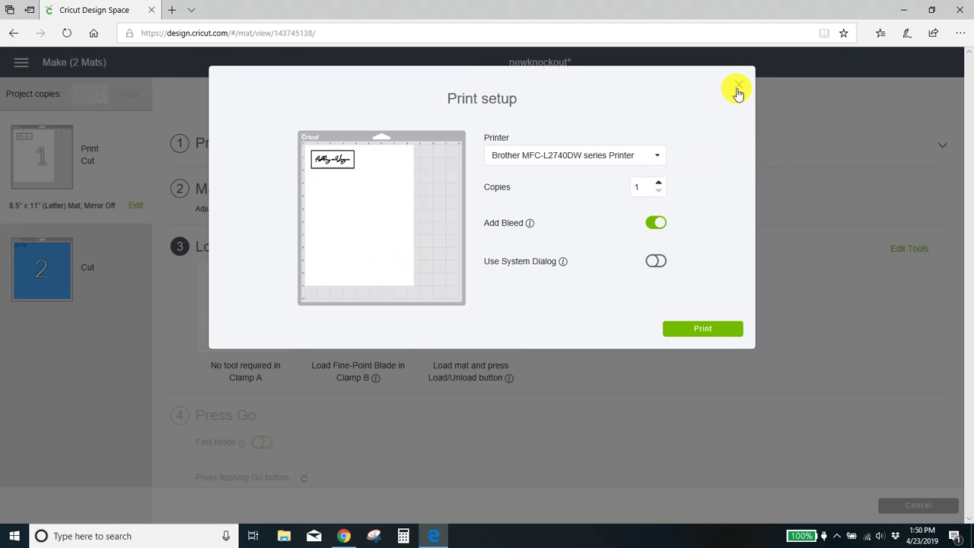
left_click(742, 84)
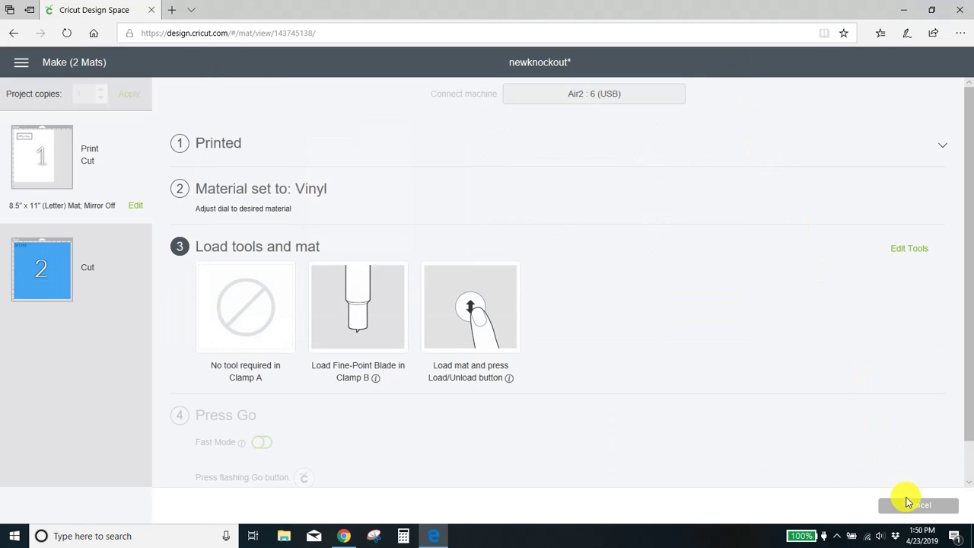
Leave the make screen and load blob2.png from the Desktop as a new image upload.
left_click(909, 499)
left_click(560, 83)
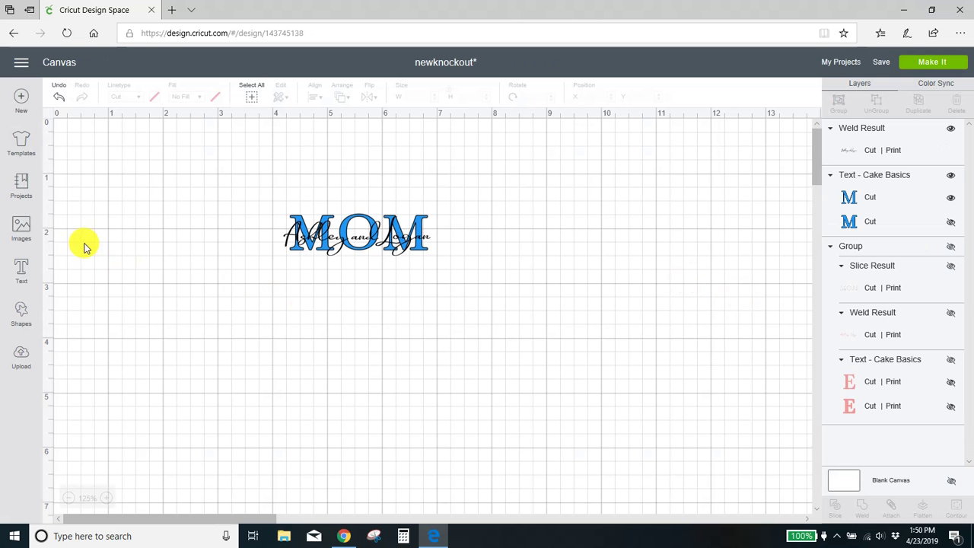
left_click(22, 358)
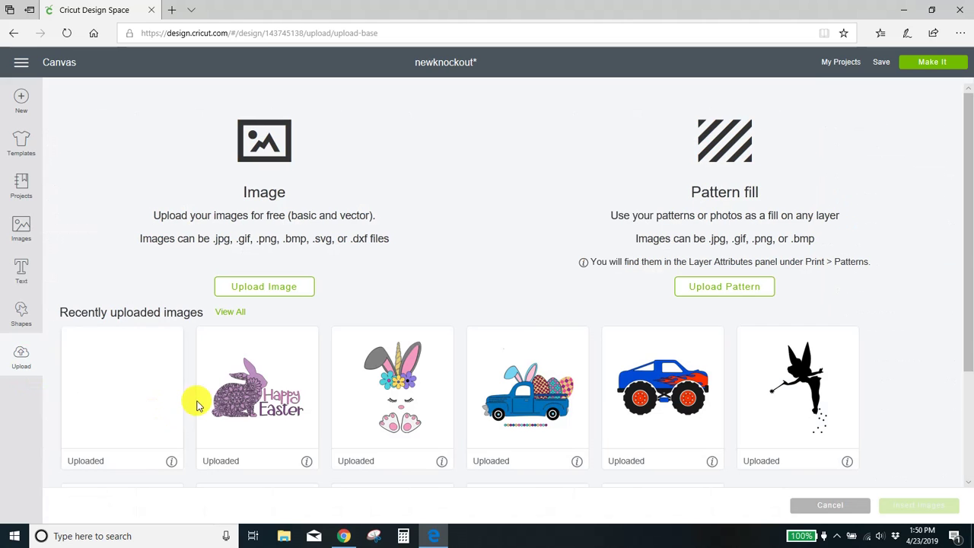
left_click(282, 289)
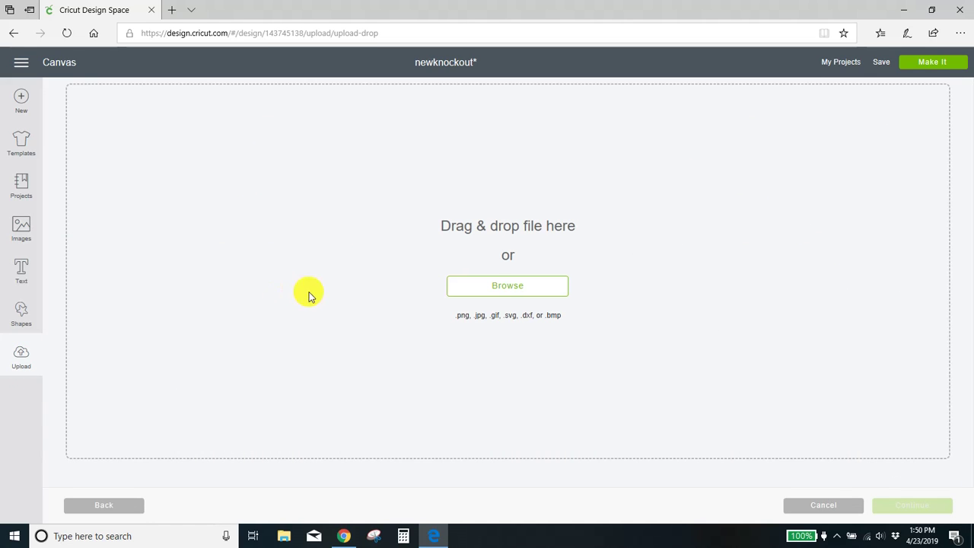
left_click(495, 290)
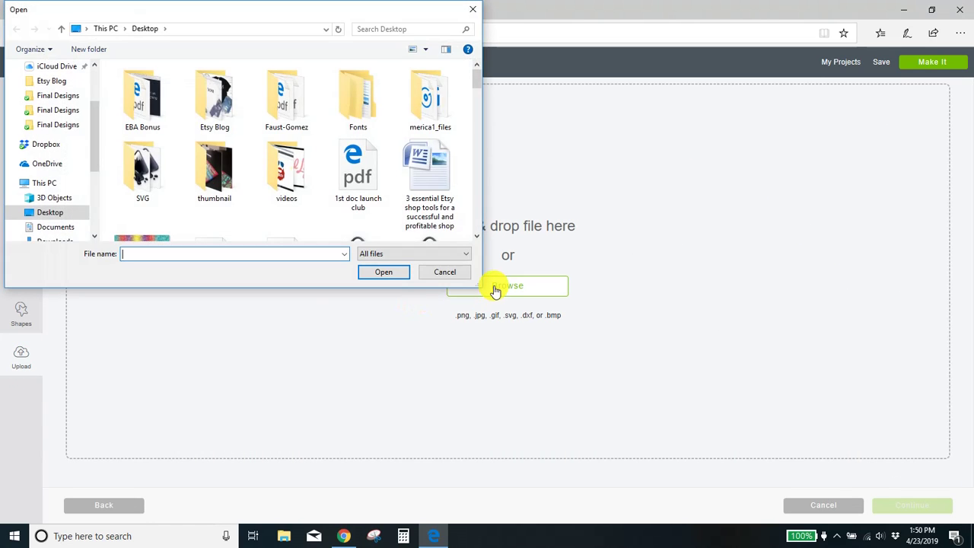
scroll(418, 183, "down", 5)
scroll(419, 171, "down", 1)
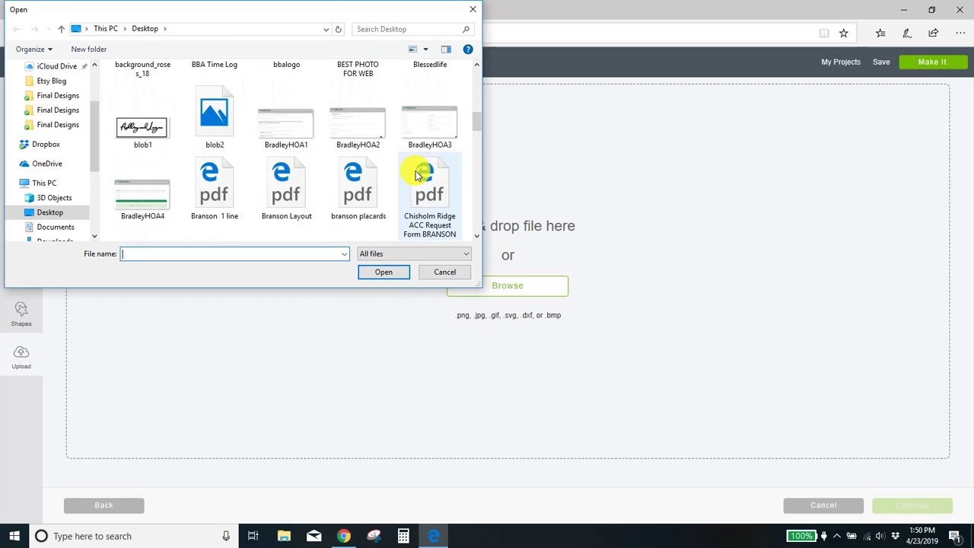
left_click(214, 118)
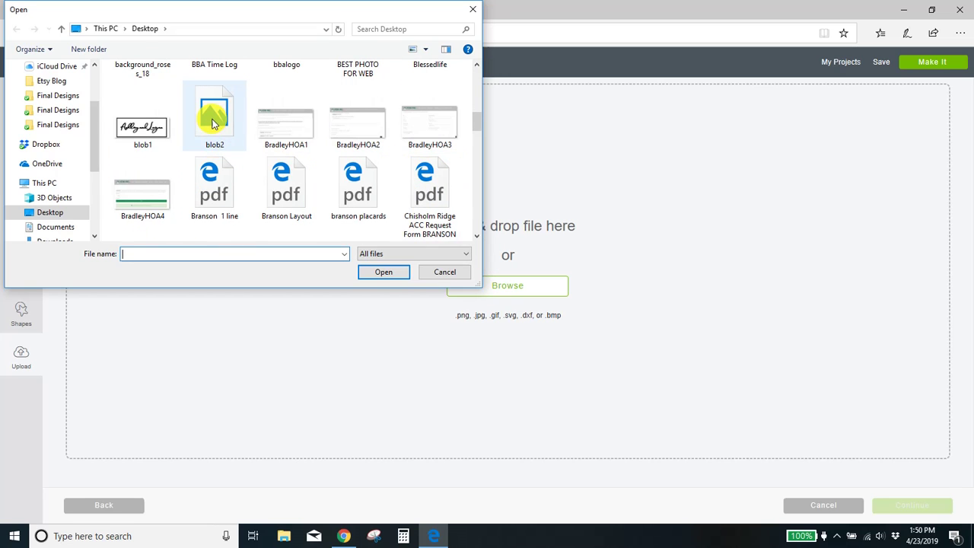
left_click(385, 274)
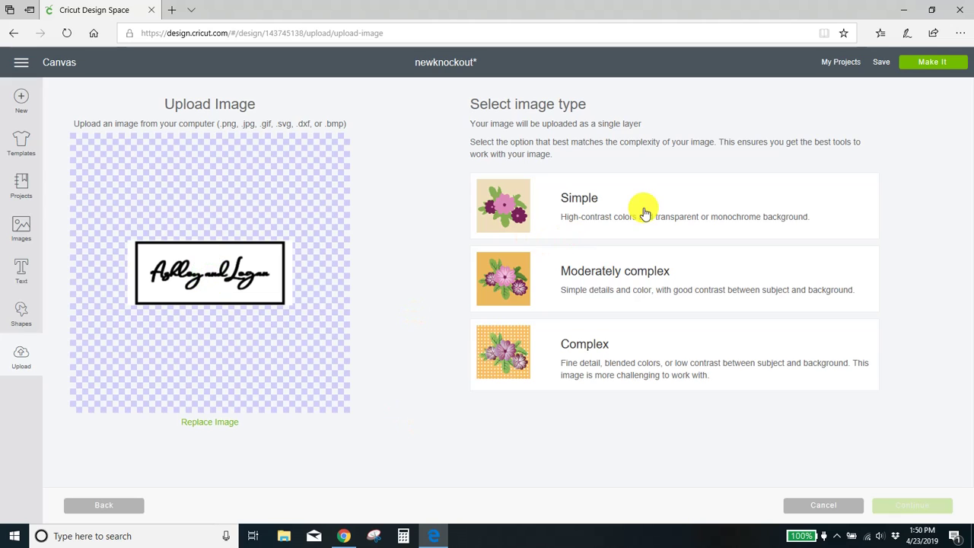
Set blob2 as a Simple image and erase its grey background, black frame and stray left-edge line.
left_click(640, 213)
left_click(914, 507)
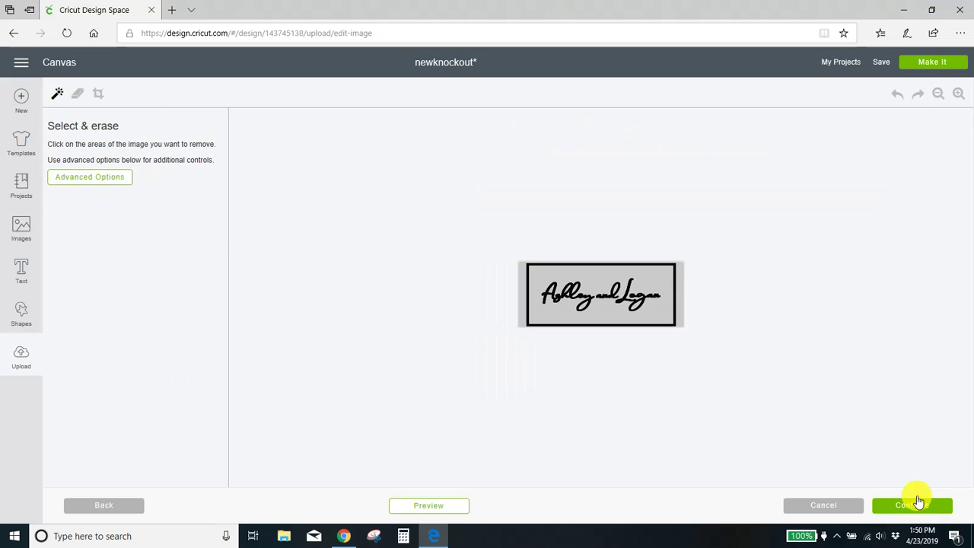
left_click(958, 94)
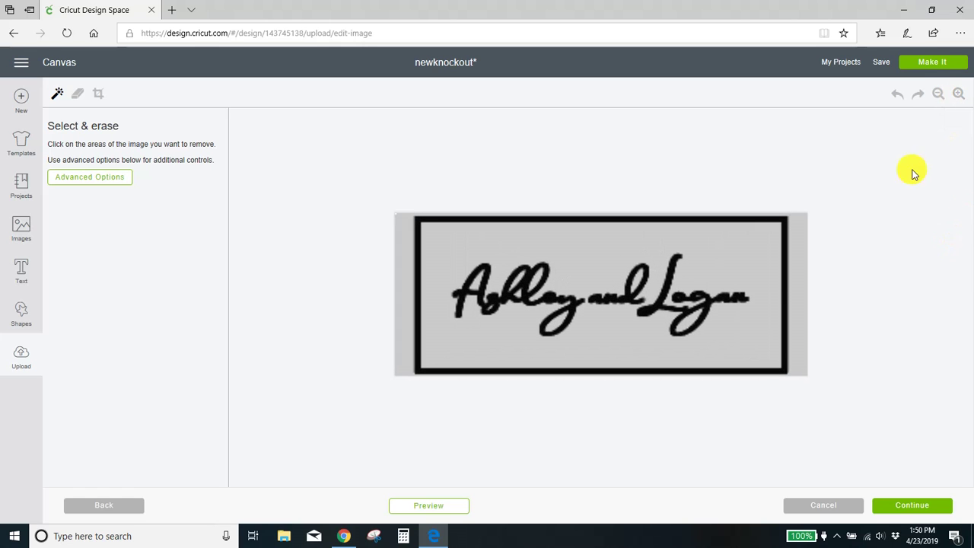
left_click(797, 279)
left_click(756, 258)
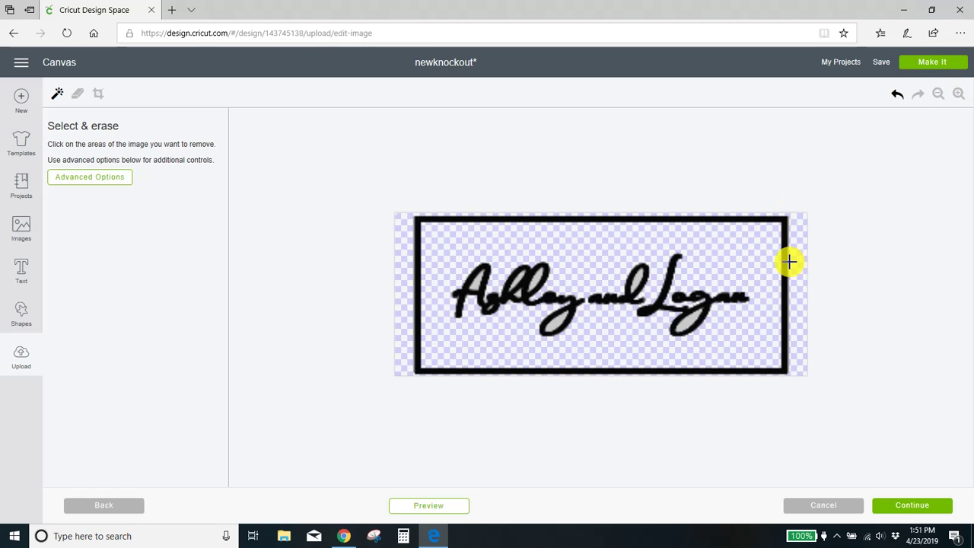
left_click(786, 262)
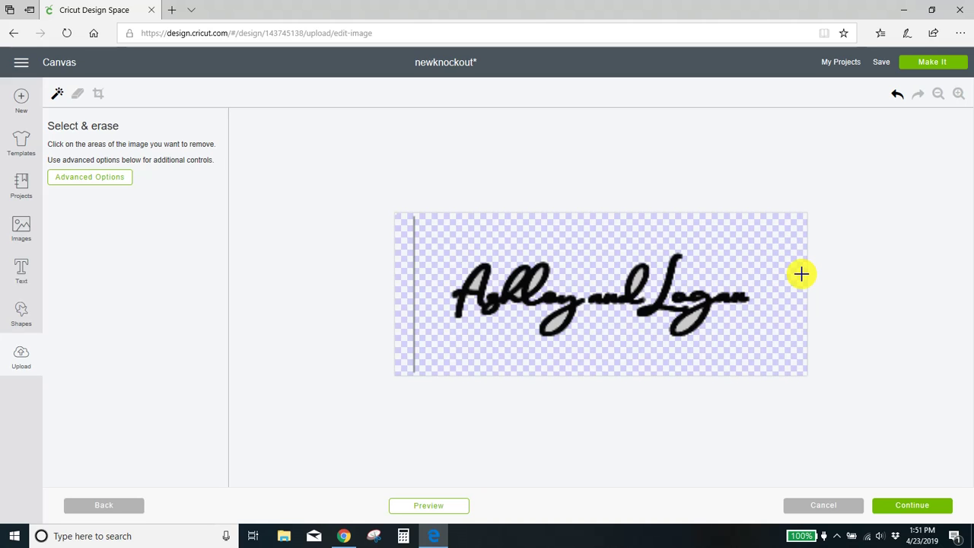
left_click(77, 92)
left_click_drag(415, 221, 413, 373)
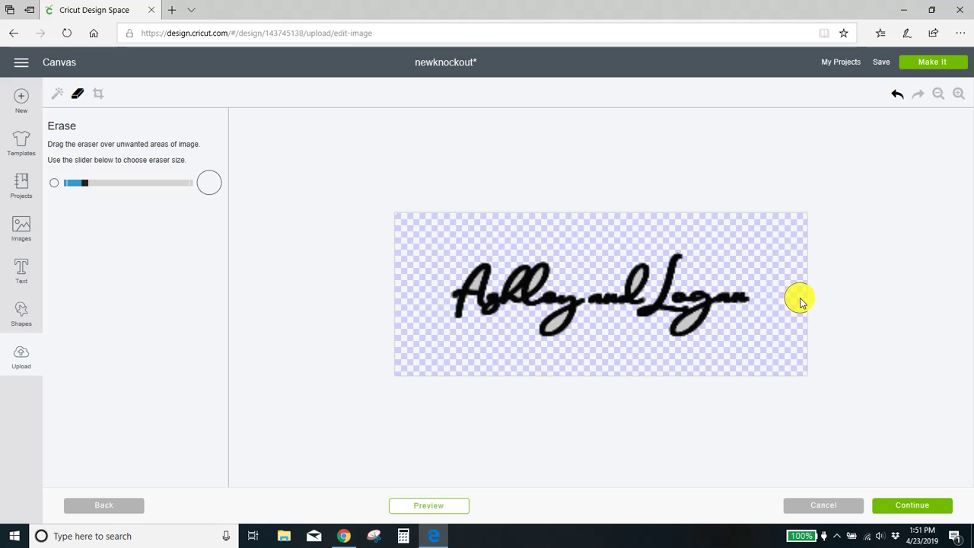
Save the cleaned blob2 as a cut image and insert it onto the canvas beside MOM.
left_click(930, 508)
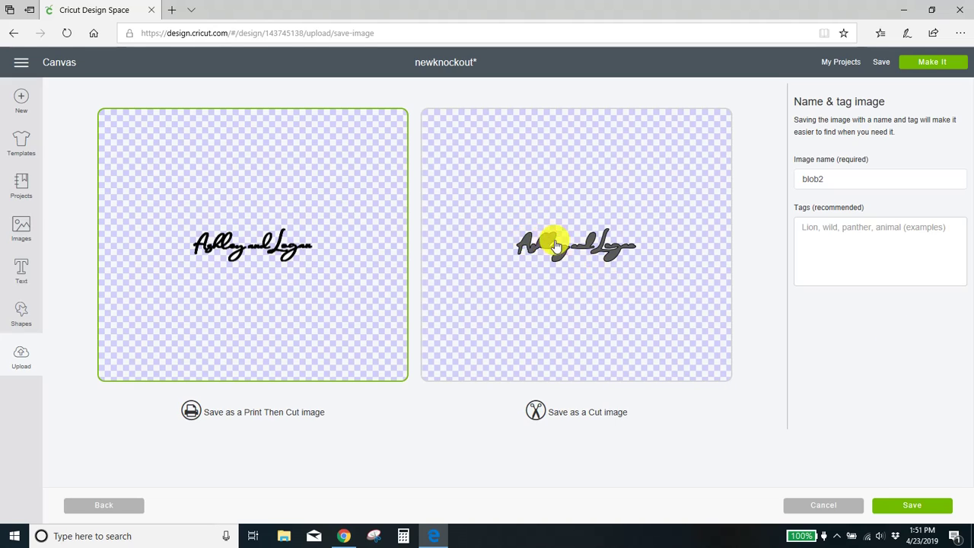
left_click(605, 298)
left_click(910, 505)
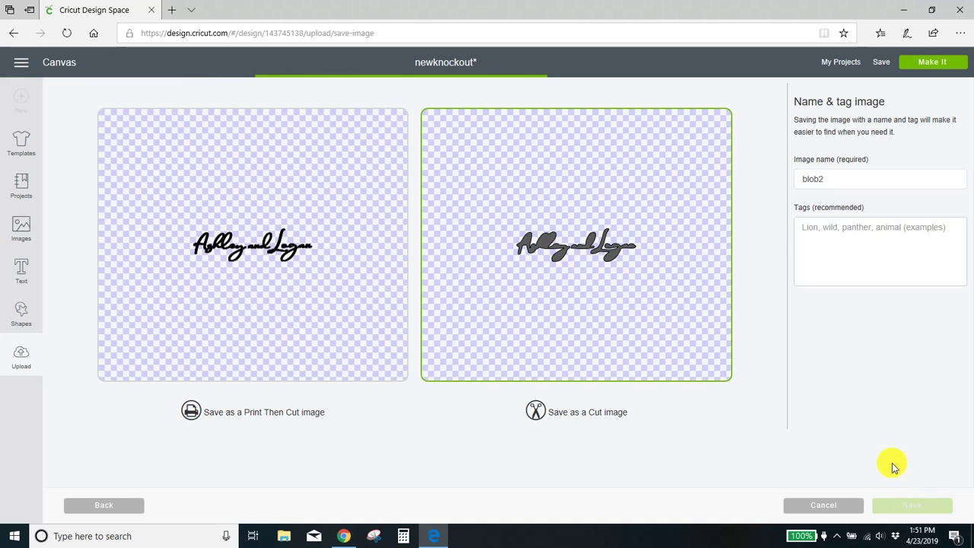
left_click(146, 390)
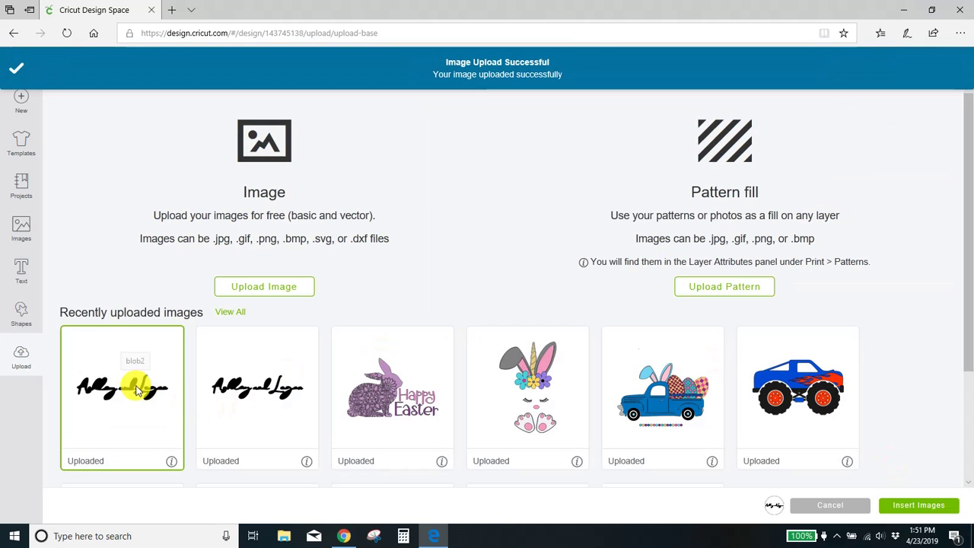
left_click(933, 505)
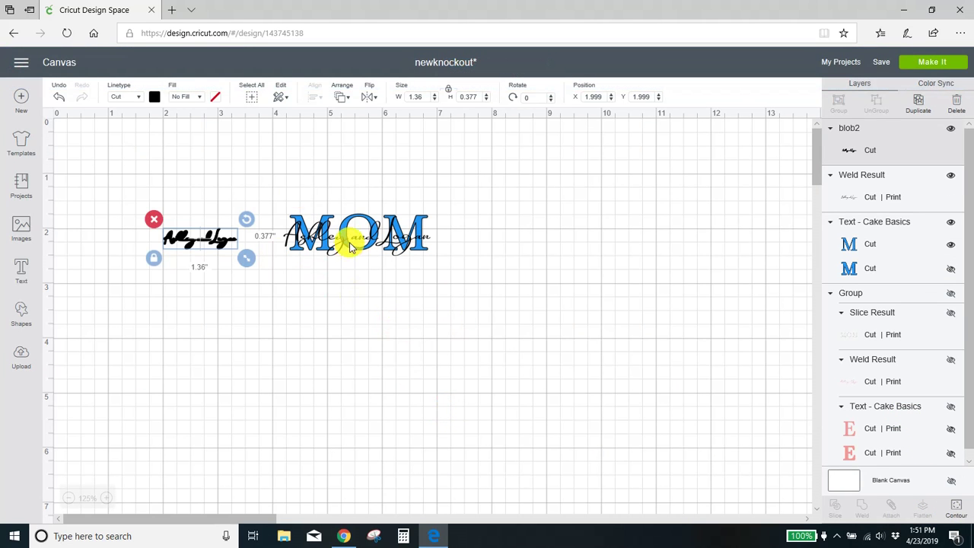
Enlarge MOM to about 7.3 in wide and colour the blob2 signature yellow.
left_click_drag(280, 195, 450, 268)
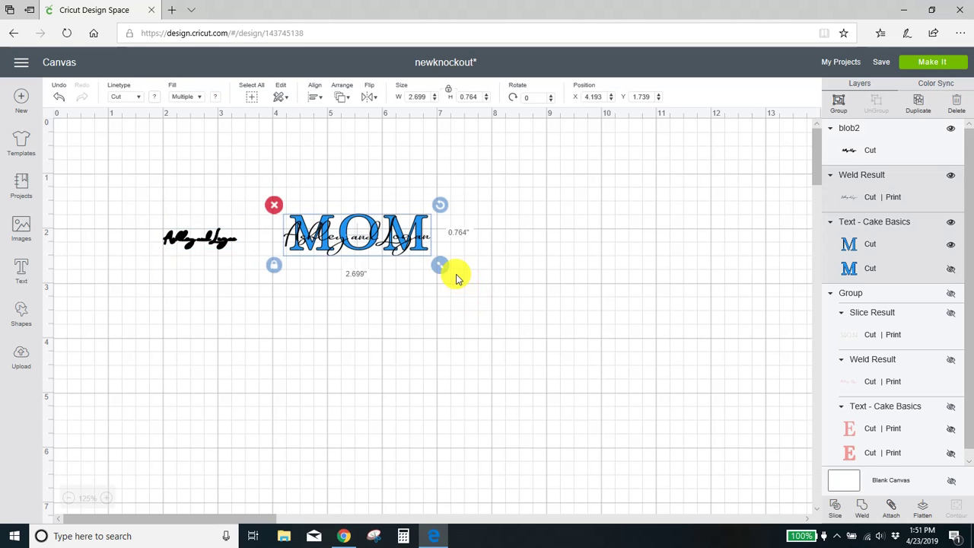
mouse_move(502, 306)
left_mouse_down()
mouse_move(652, 402)
mouse_move(689, 411)
left_mouse_up()
scroll(211, 235, "down", 5)
mouse_move(215, 241)
left_mouse_down()
mouse_move(283, 276)
mouse_move(346, 240)
mouse_move(675, 468)
left_mouse_up()
left_click(154, 101)
left_click(228, 142)
Move the black Ashley and Logan script down onto the yellow signature.
scroll(160, 300, "up", 5)
left_click(159, 293)
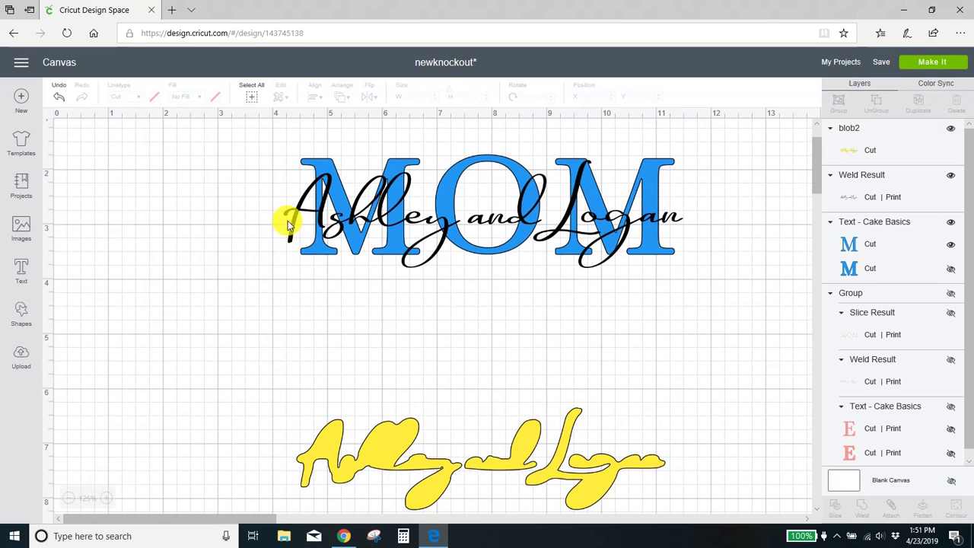
mouse_move(293, 230)
left_mouse_down()
mouse_move(282, 223)
mouse_move(282, 266)
mouse_move(259, 339)
mouse_move(280, 335)
mouse_move(300, 420)
left_mouse_up()
scroll(279, 332, "down", 2)
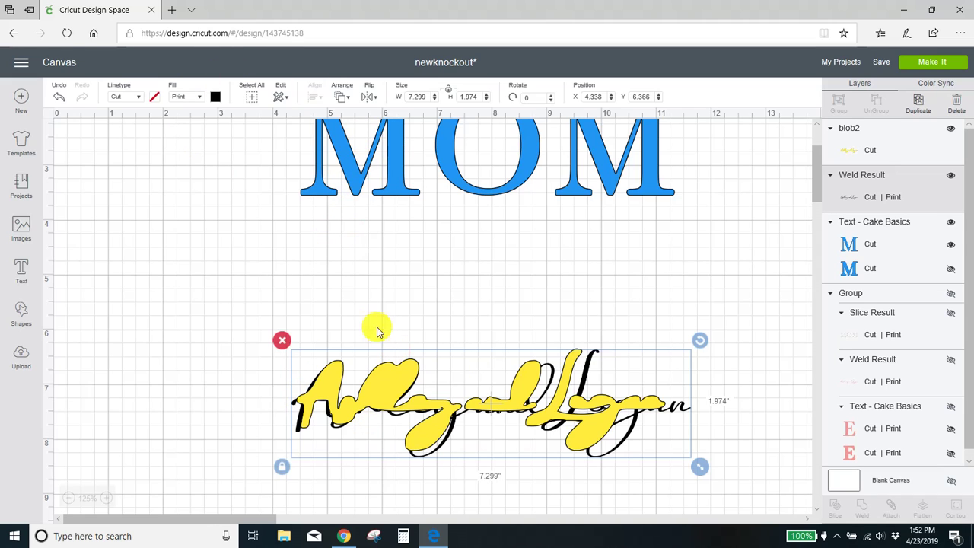
Send the black script to the front, above the yellow signature.
left_click(340, 96)
left_click(358, 170)
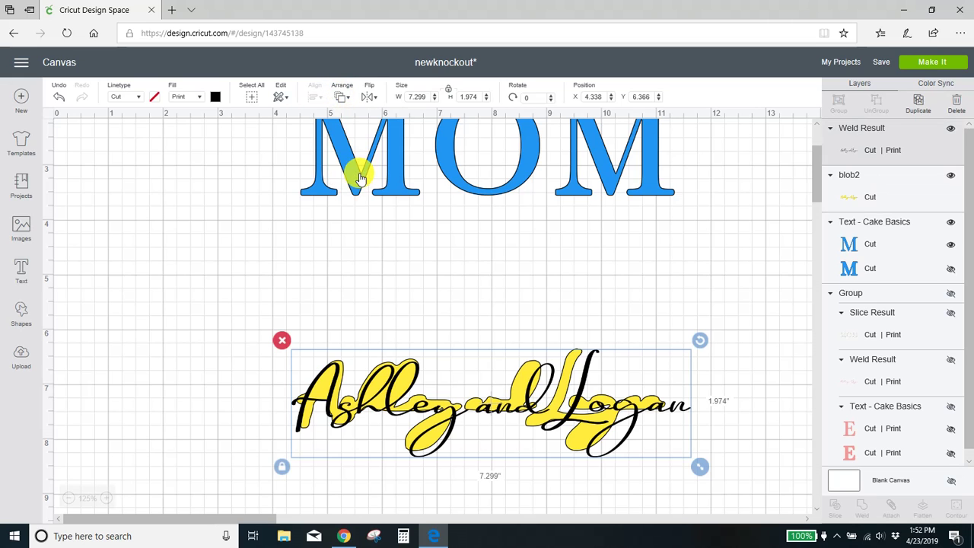
scroll(229, 233, "down", 3)
Enlarge the script and yellow signature together and shift the pair left.
left_click(285, 355)
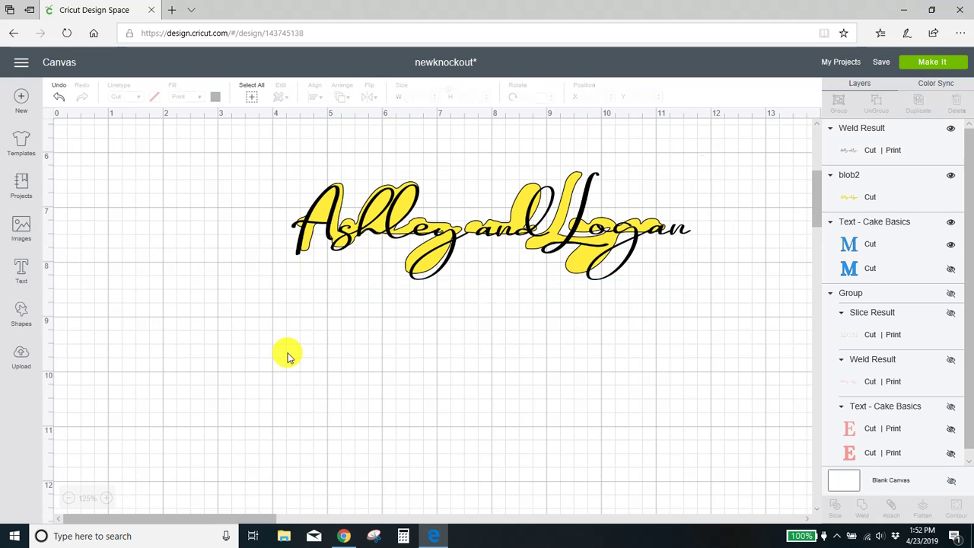
left_click_drag(272, 171, 674, 333)
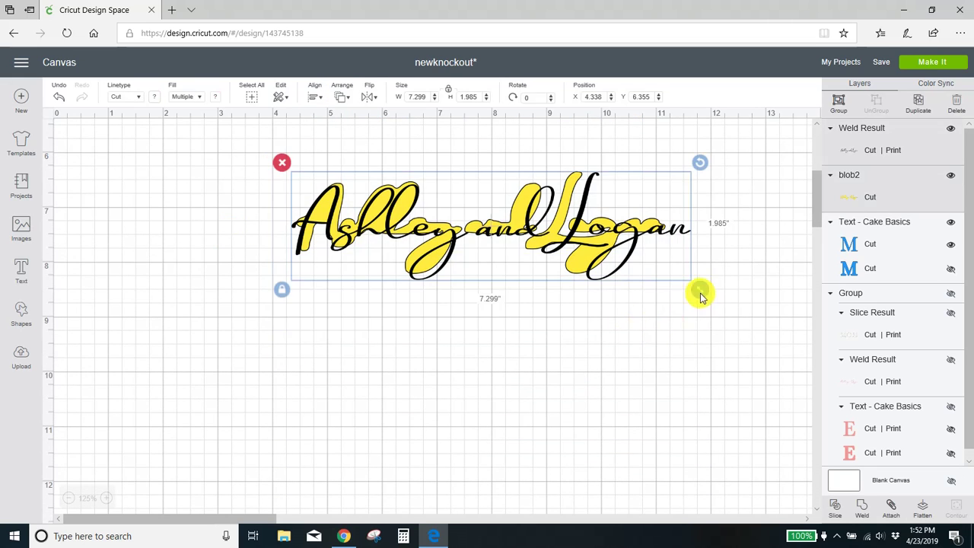
left_click_drag(701, 293, 779, 454)
left_click_drag(671, 261, 548, 267)
left_click_drag(662, 312, 718, 446)
left_click(676, 297)
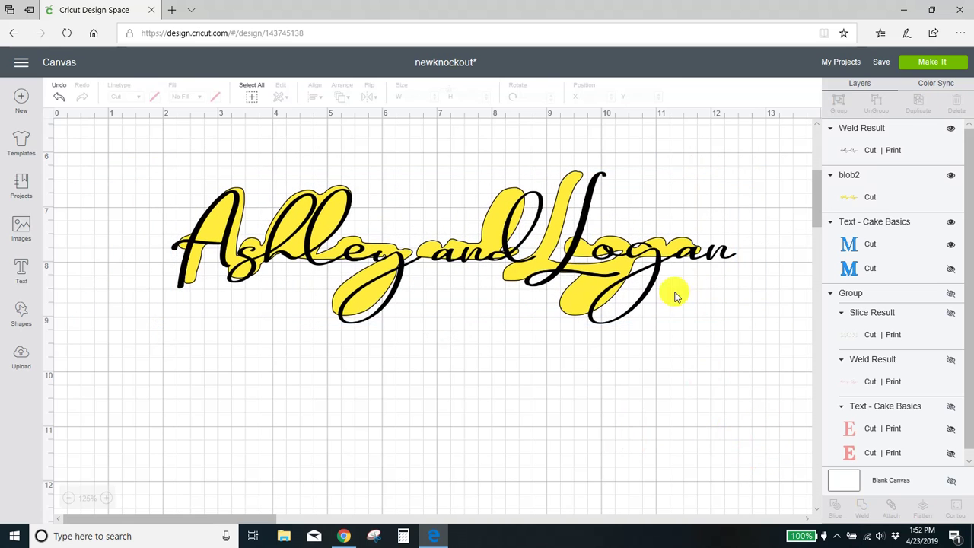
Shrink the black script and centre it on the yellow so an even outline shows.
left_click(729, 251)
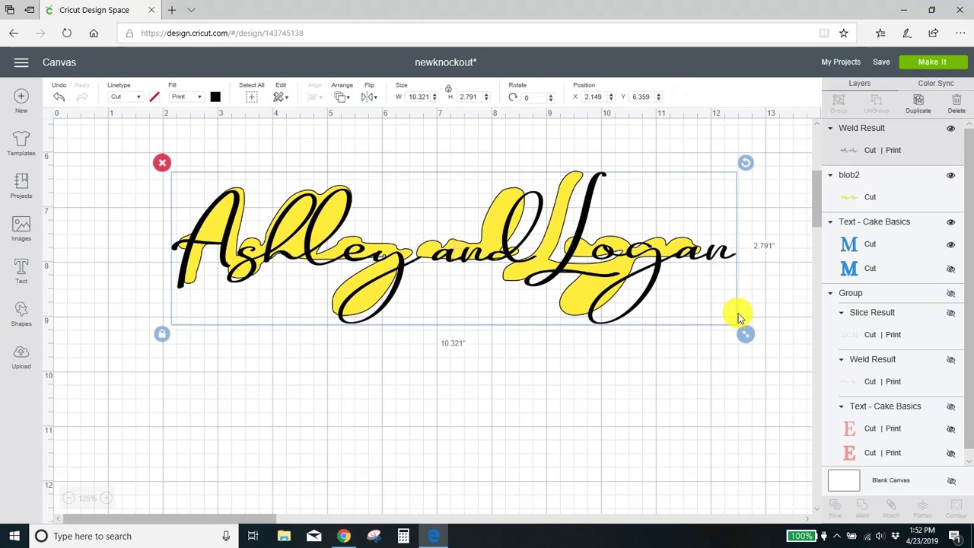
left_click_drag(745, 333, 712, 332)
left_click_drag(261, 251, 271, 251)
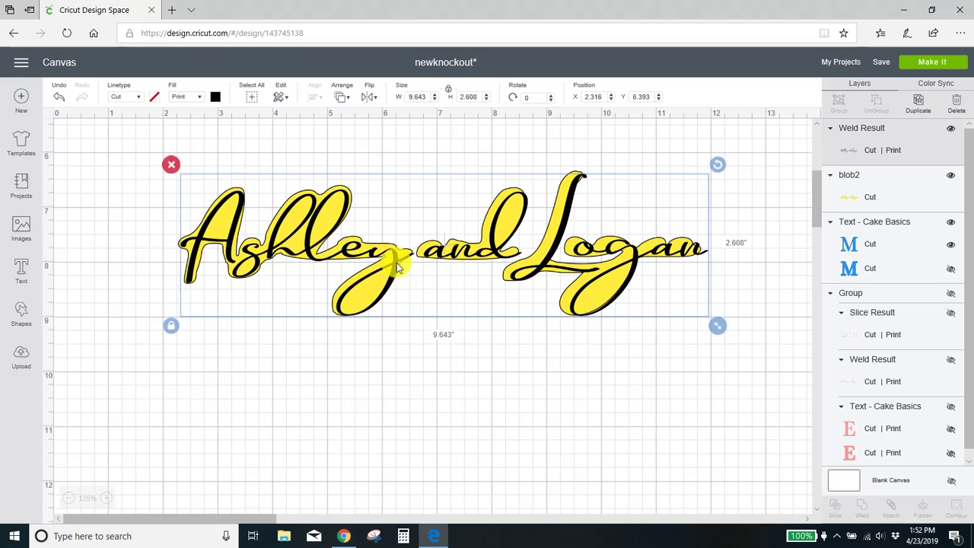
left_click_drag(721, 327, 709, 322)
left_click_drag(308, 252, 309, 251)
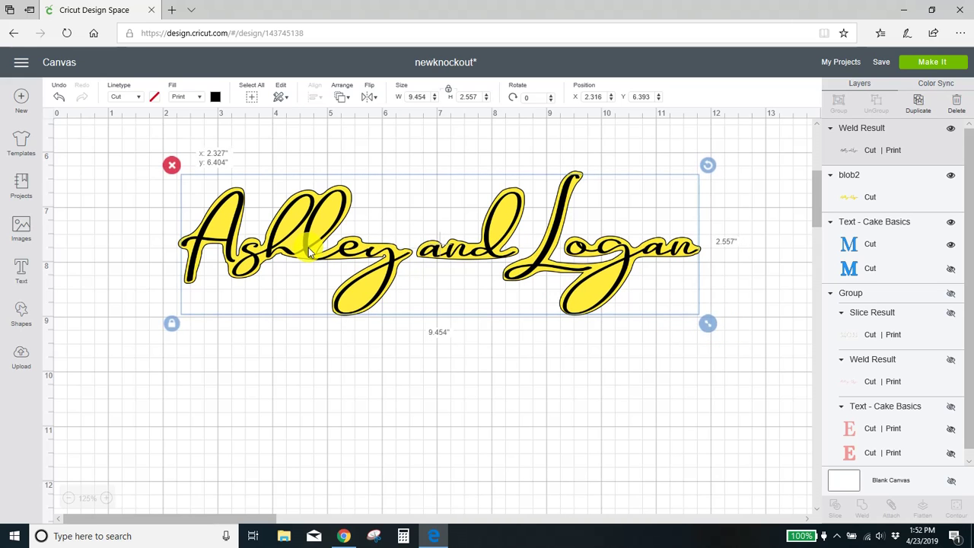
left_click(367, 361)
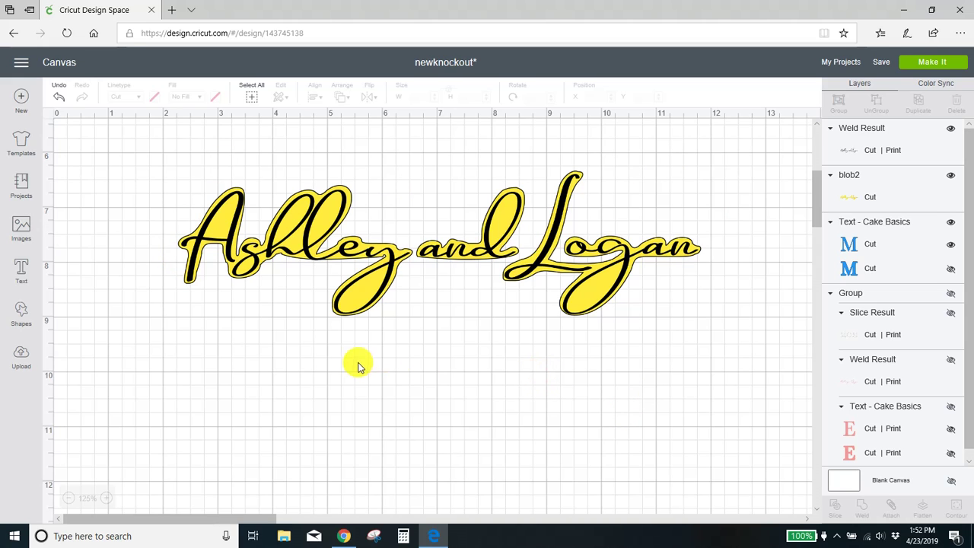
Group the black script with its yellow blob.
left_click_drag(174, 173, 733, 327)
left_click(837, 111)
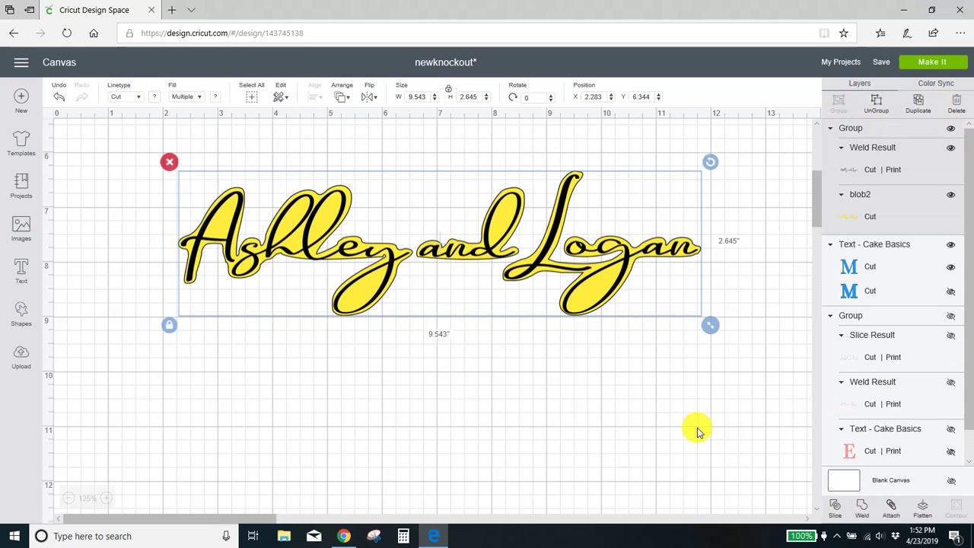
scroll(685, 449, "up", 5)
Shrink the script group to about 6.743 in wide and lay it across MOM at 150% zoom.
left_click_drag(600, 499, 590, 401)
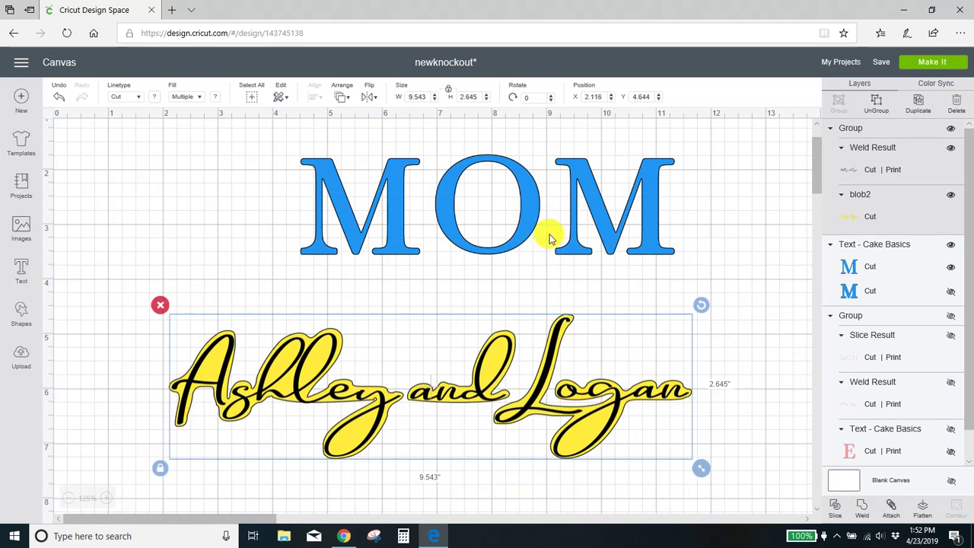
left_click_drag(513, 229, 465, 245)
left_click_drag(512, 390, 520, 261)
scroll(609, 435, "up", 2)
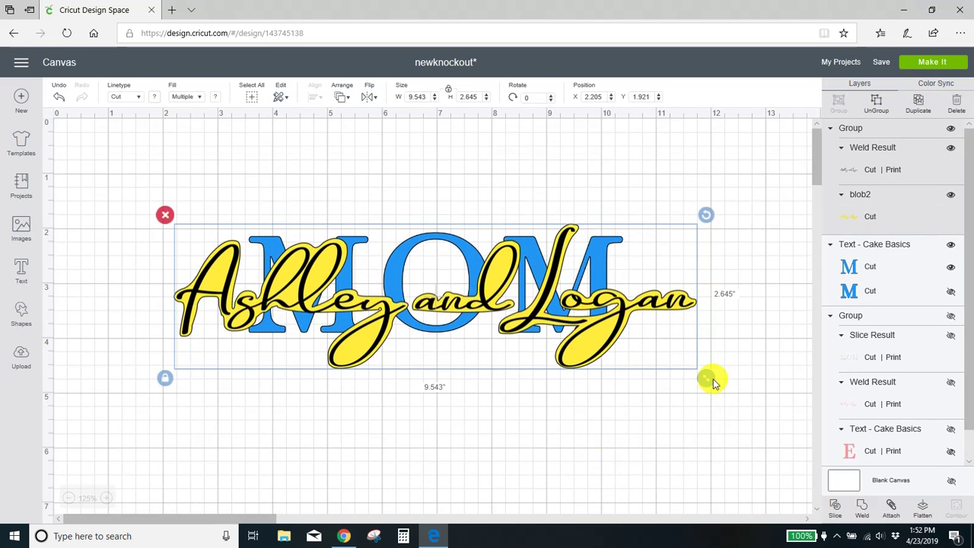
left_click_drag(706, 378, 525, 328)
left_click_drag(484, 302, 553, 326)
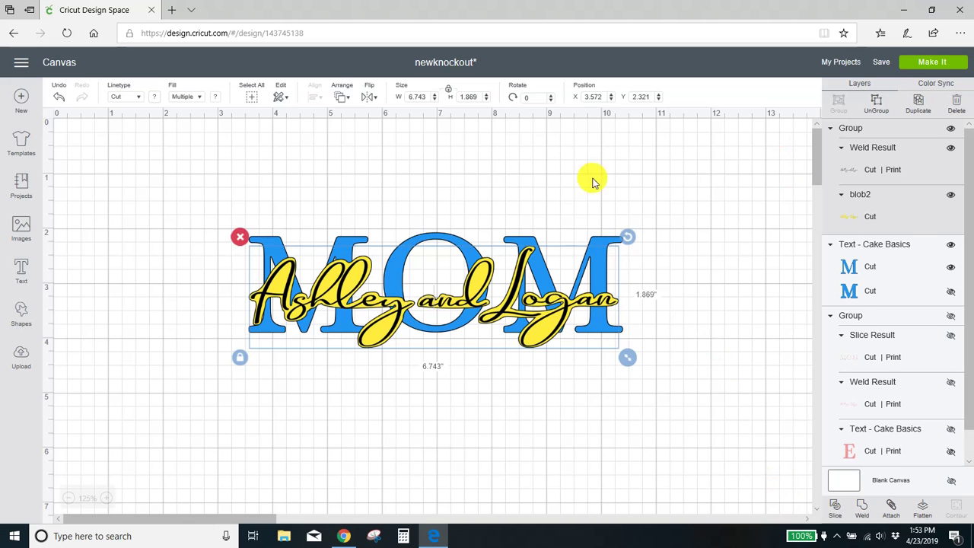
left_click(105, 497)
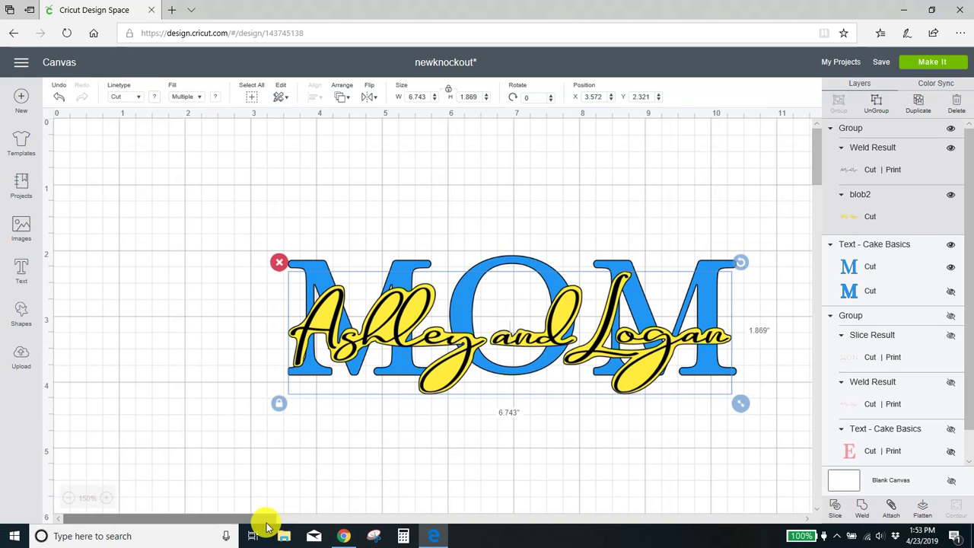
left_click_drag(261, 520, 298, 516)
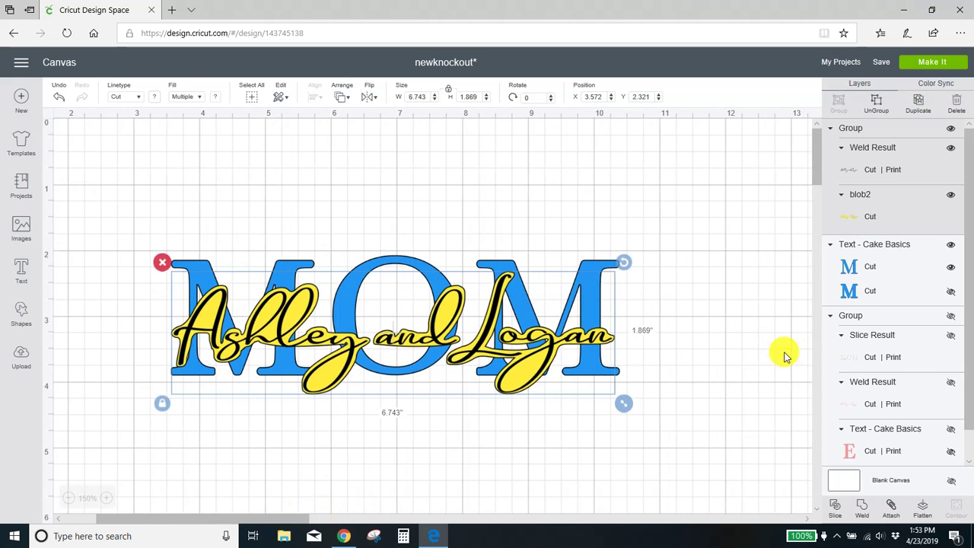
Nudge the yellow-backed script group until it sits across MOM at X 3.599, Y 2.182.
left_click(755, 364)
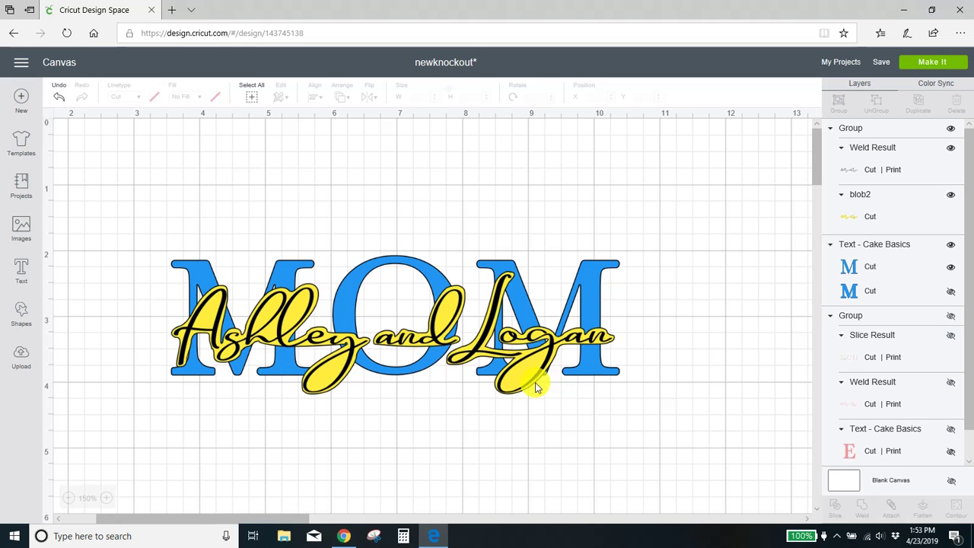
left_click_drag(532, 382, 533, 382)
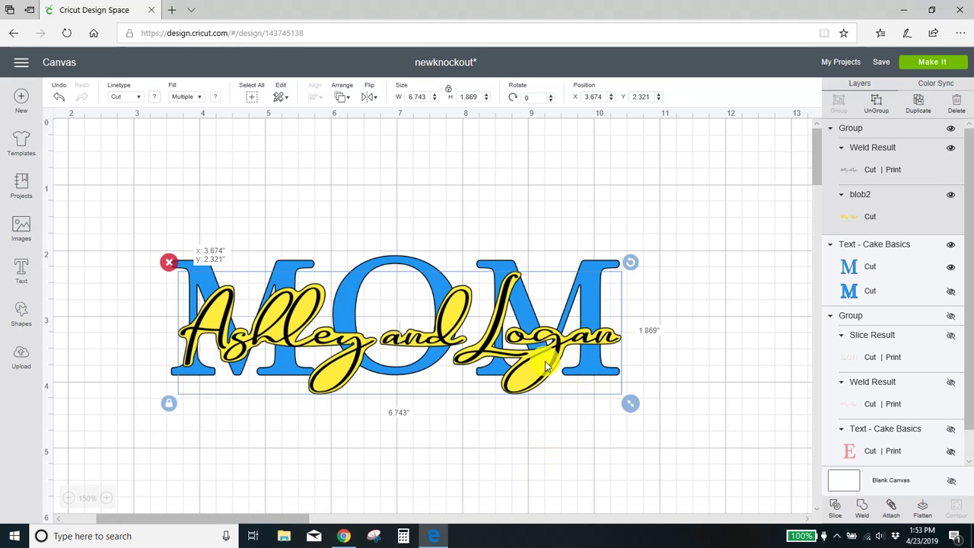
left_click_drag(546, 367, 542, 355)
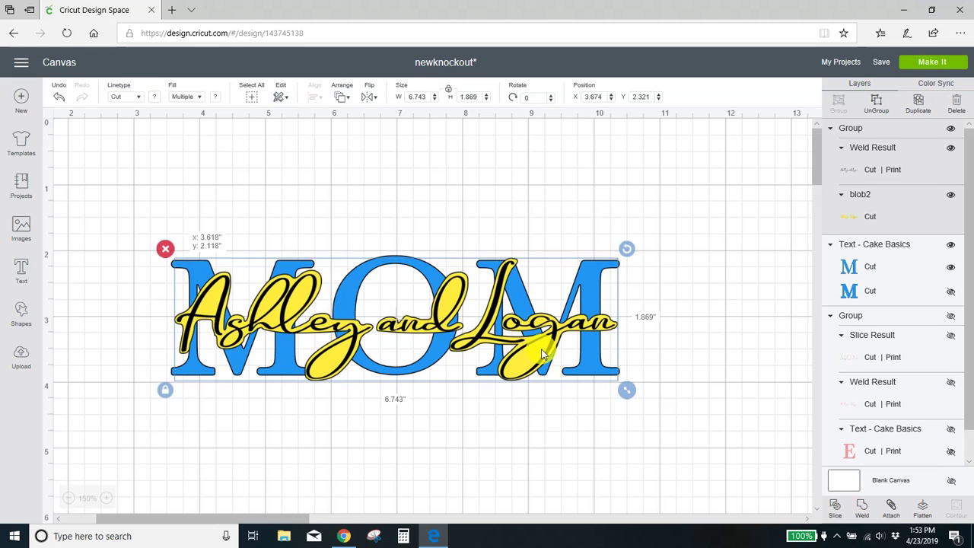
left_click_drag(543, 355, 543, 355)
left_click(496, 455)
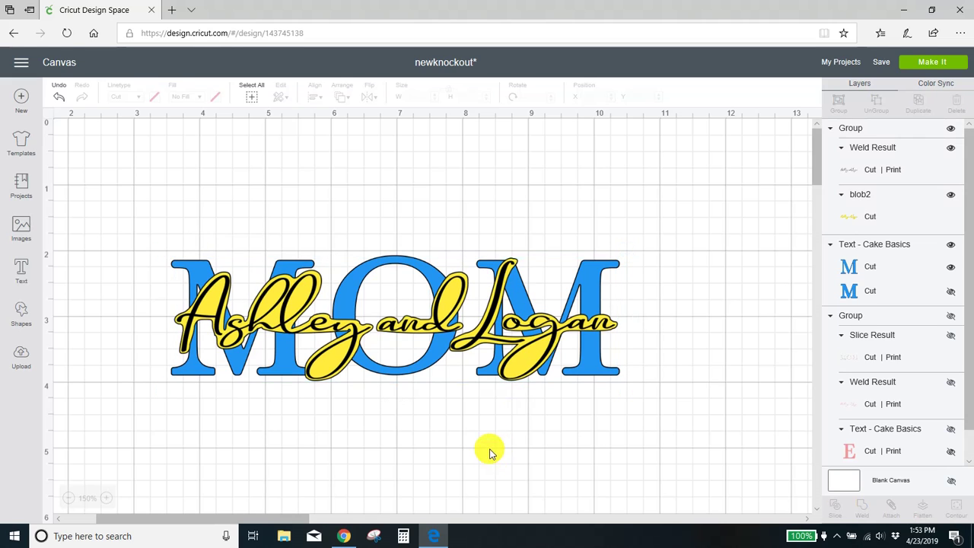
left_click(525, 371)
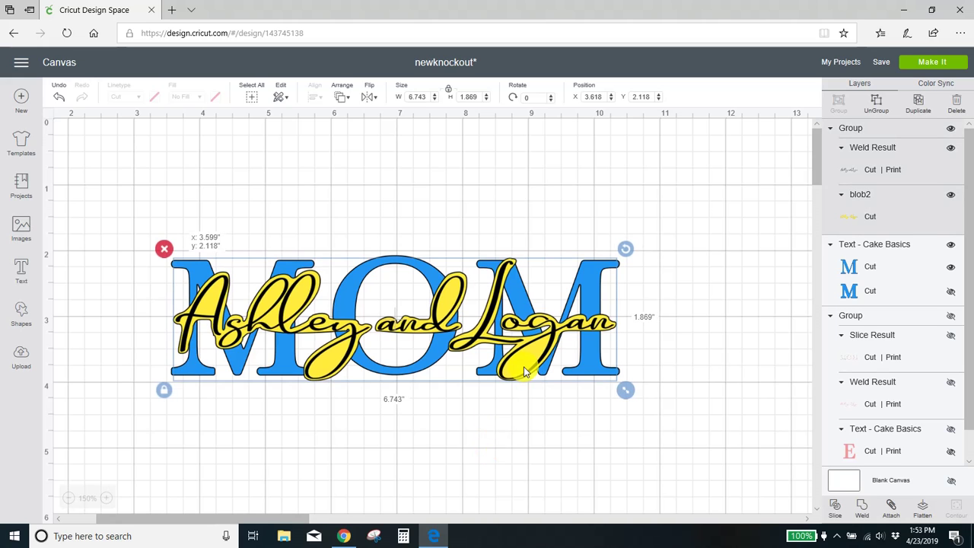
left_click_drag(523, 371, 523, 376)
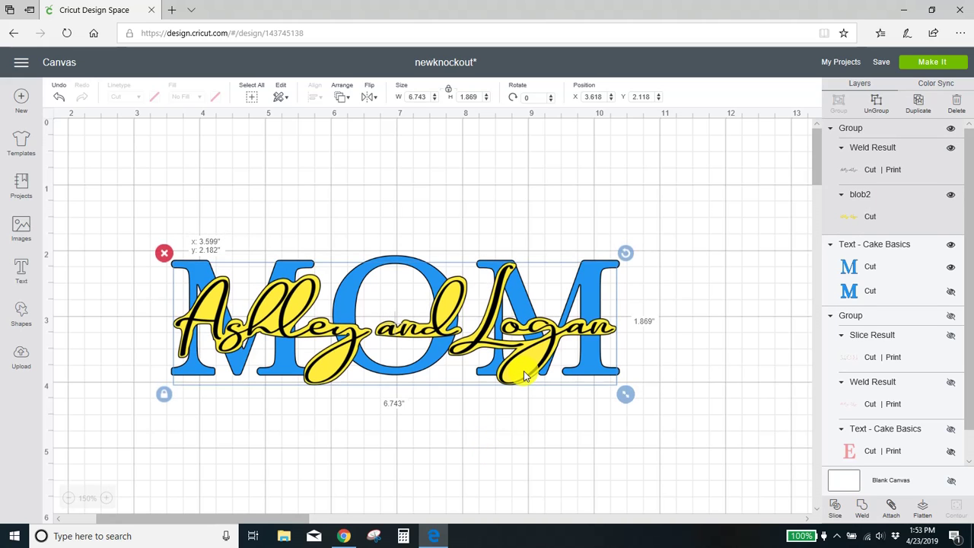
left_click(681, 373)
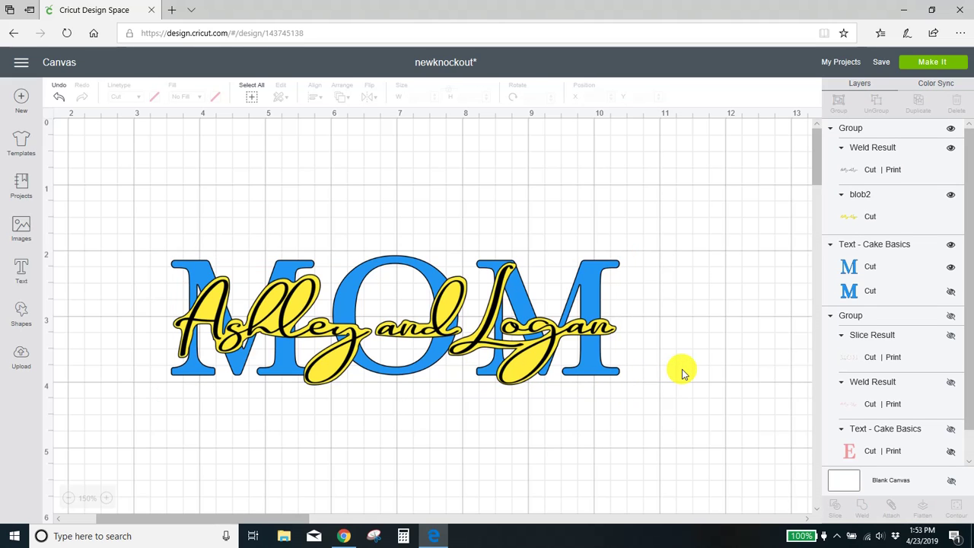
Ungroup the design and move the black script below MOM.
left_click(552, 334)
left_click(883, 109)
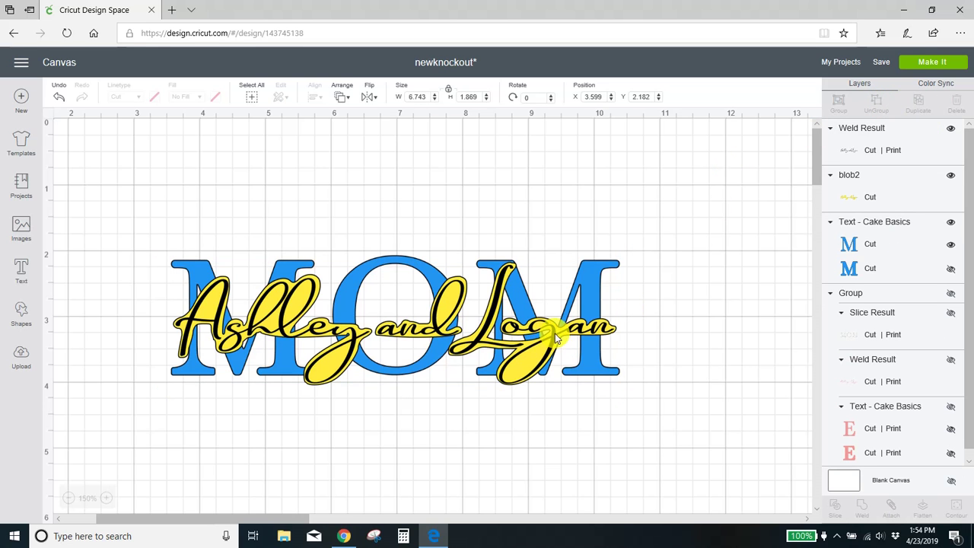
left_click_drag(555, 333, 578, 427)
scroll(555, 353, "down", 3)
scroll(750, 383, "up", 3)
left_click(731, 375)
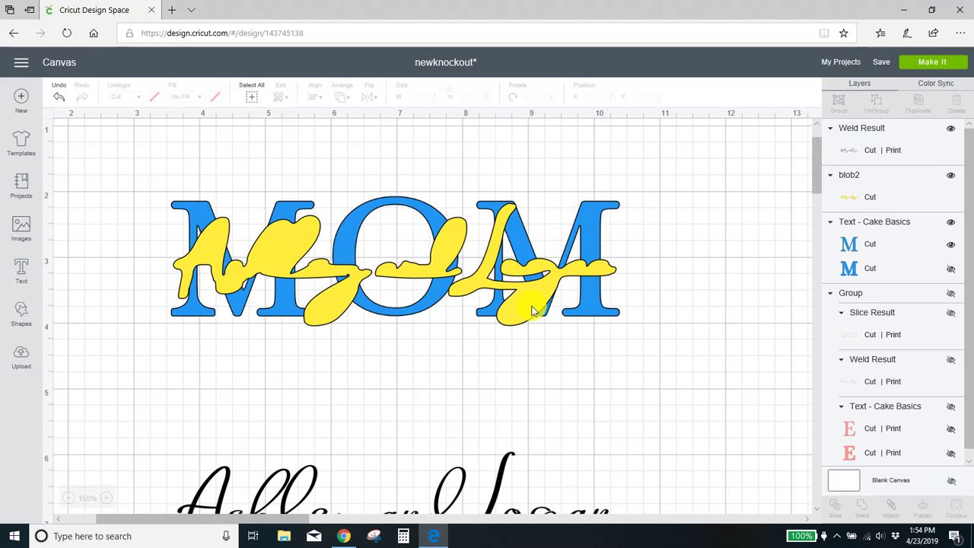
Slice MOM with the yellow blob and delete the blob and unwanted slice pieces.
left_click_drag(137, 157, 665, 359)
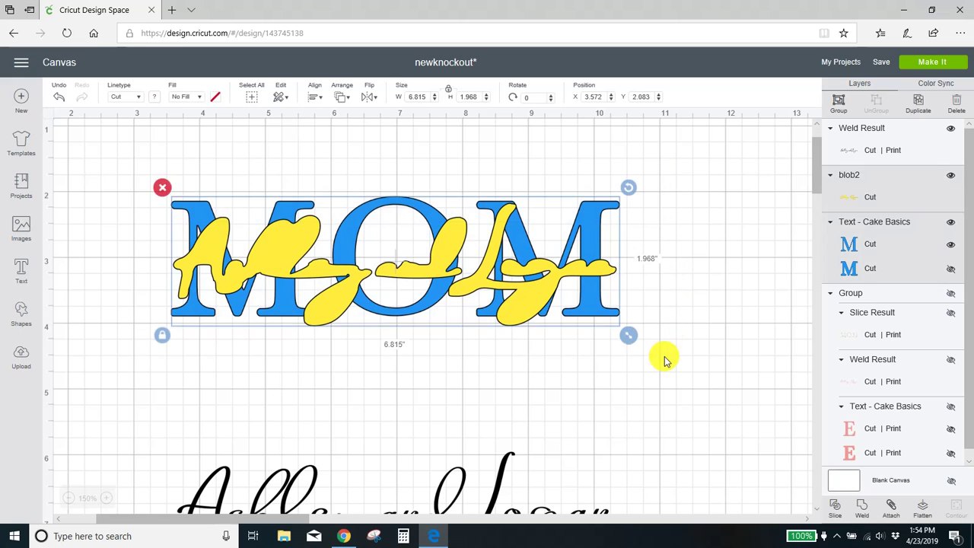
left_click(835, 507)
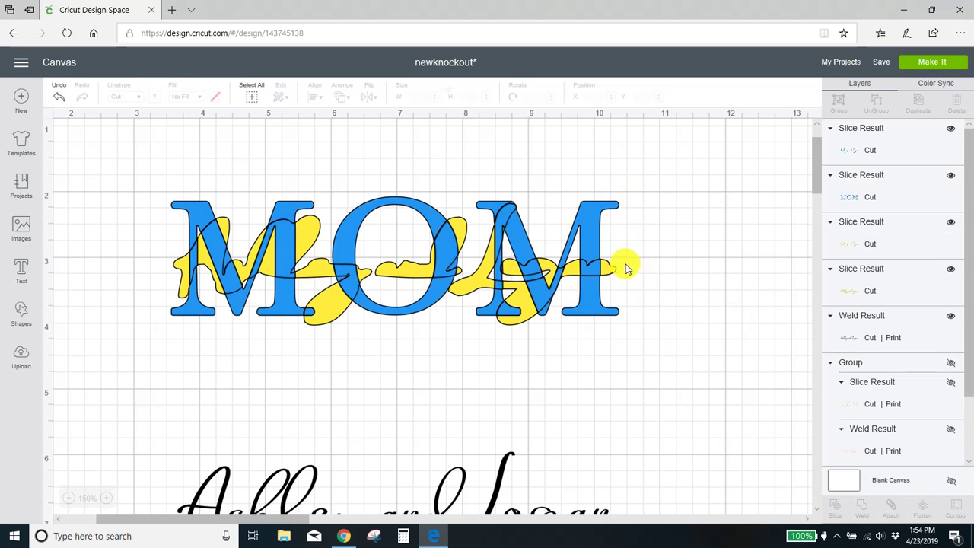
left_click_drag(539, 295, 680, 387)
left_click(323, 285)
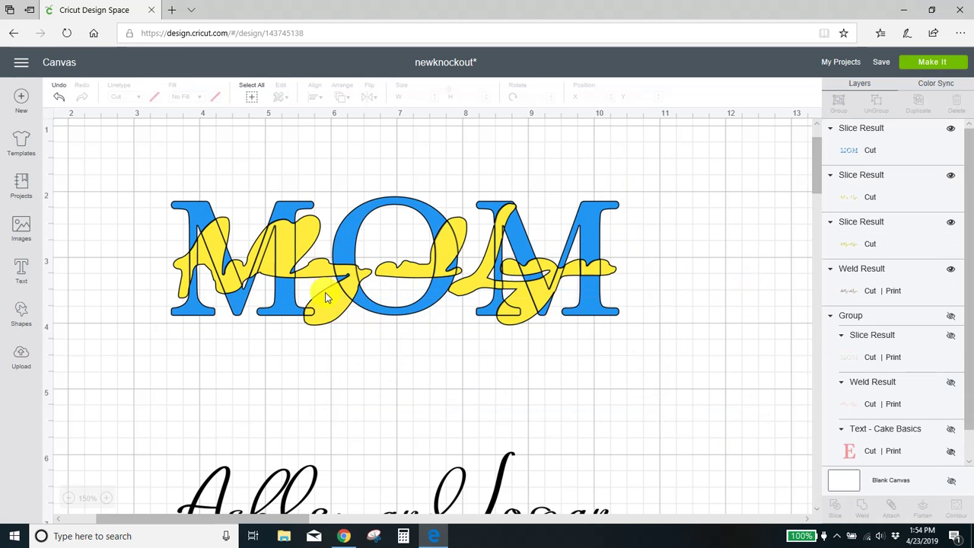
left_click_drag(325, 297, 482, 407)
left_click(211, 219)
left_click(180, 195)
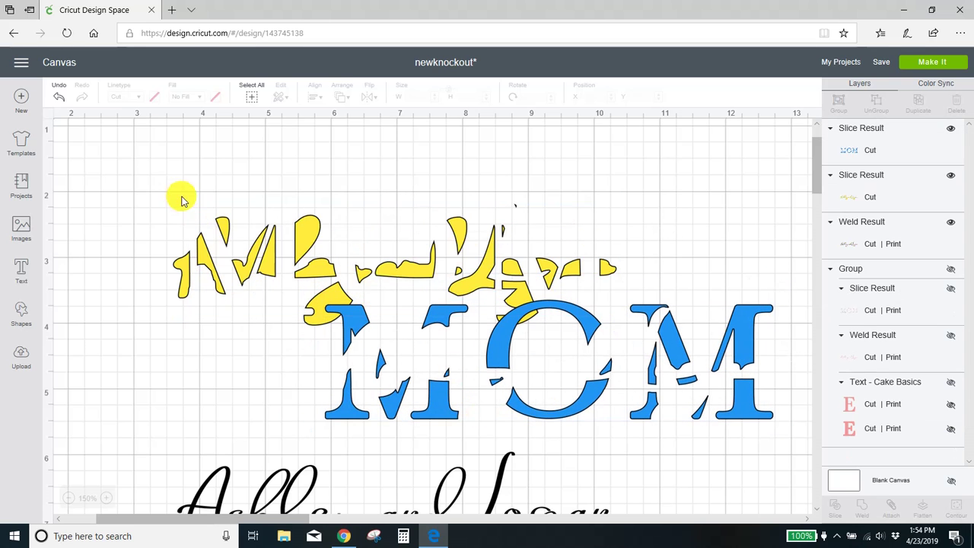
left_click(224, 228)
left_click(163, 195)
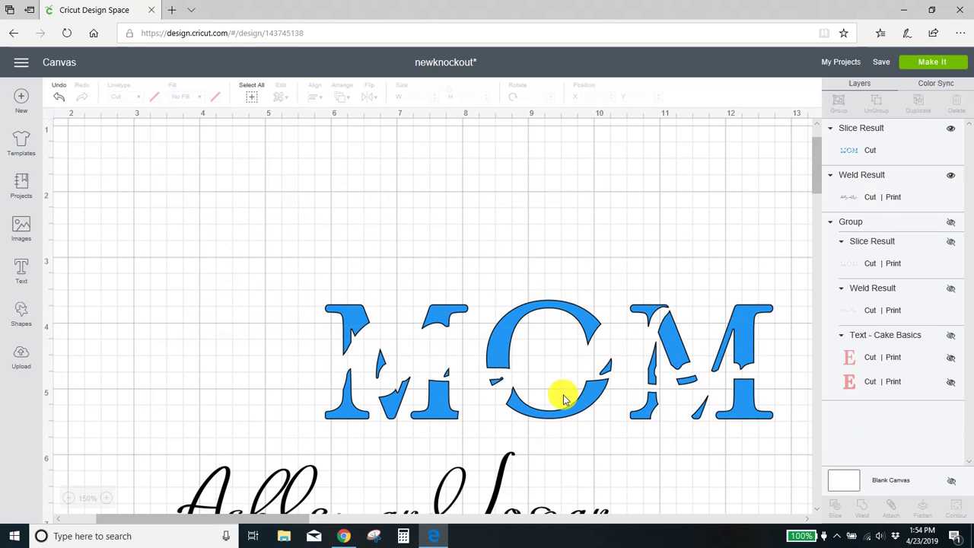
Reposition the knocked-out MOM and lay the black script across it at X 4.075, Y 2.78.
left_click_drag(566, 408, 444, 348)
scroll(598, 402, "down", 2)
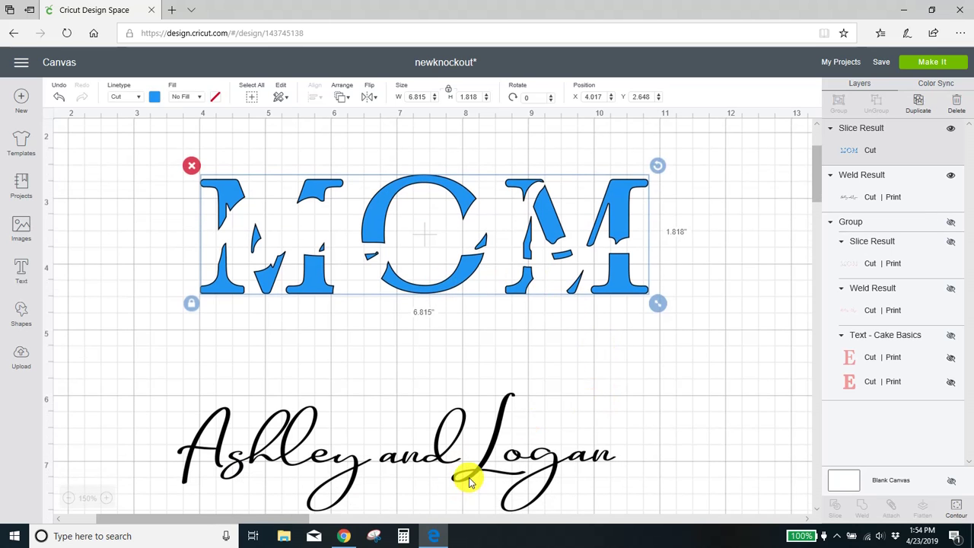
left_click_drag(470, 481, 497, 262)
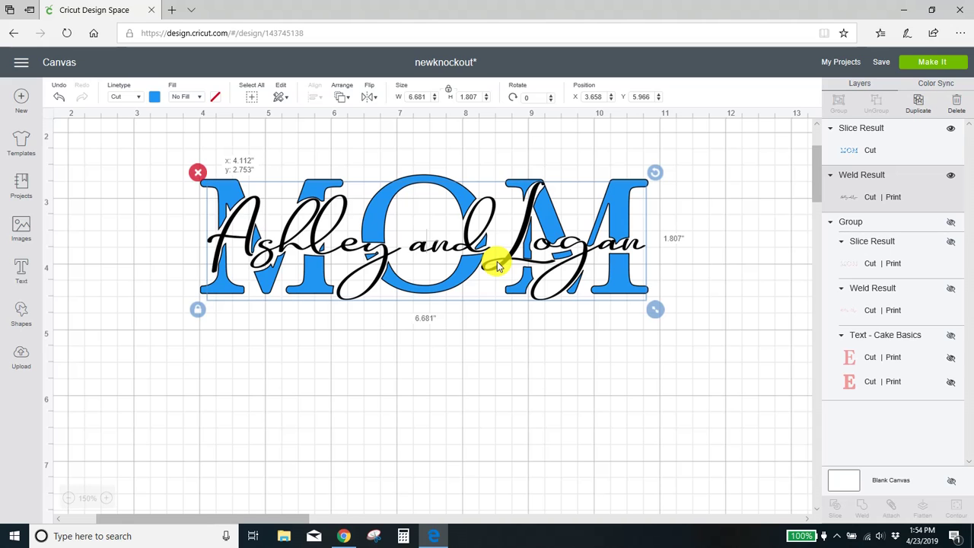
left_click_drag(497, 261, 494, 264)
left_click(490, 376)
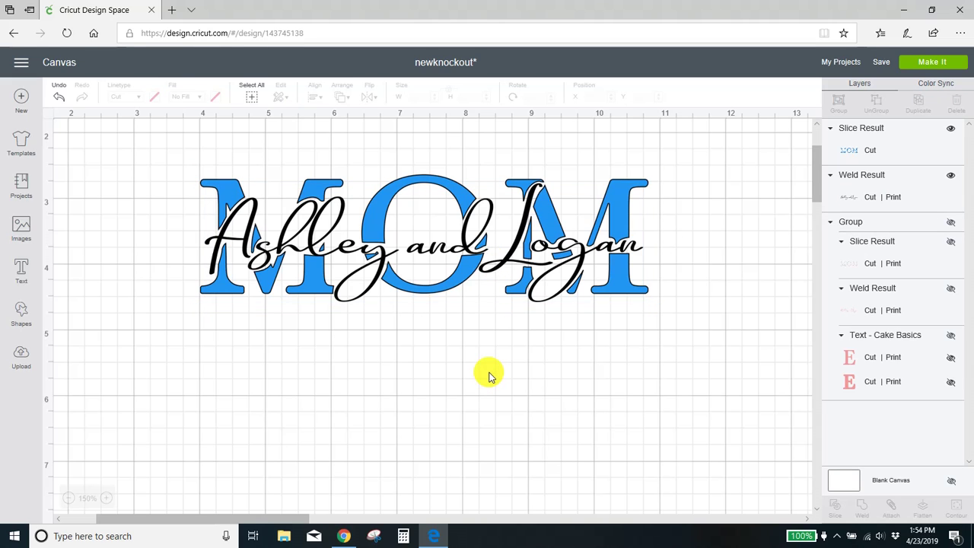
left_click(635, 249)
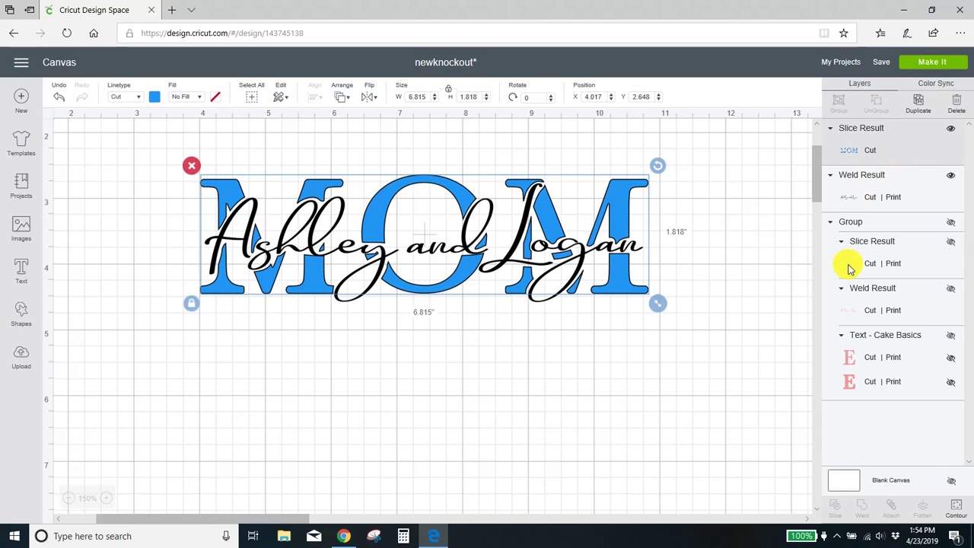
left_click(851, 197)
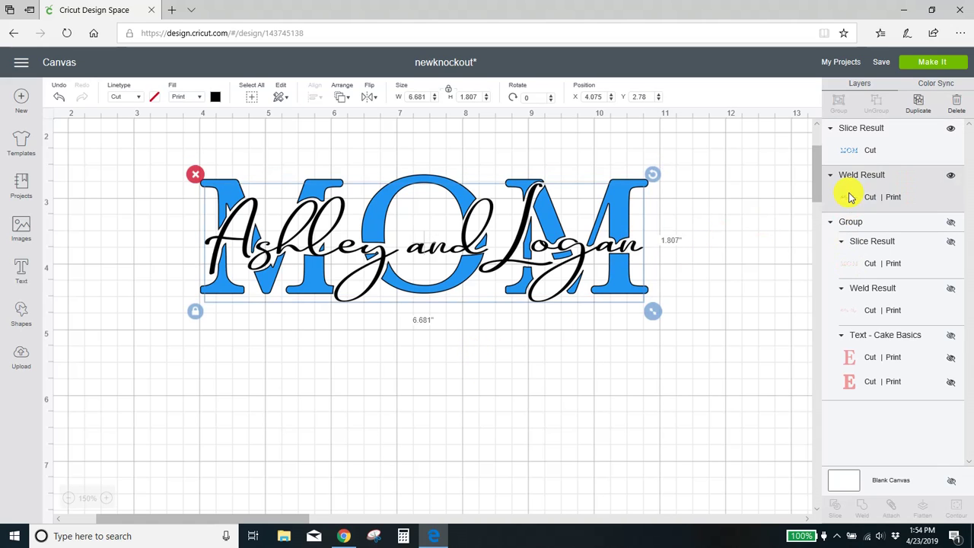
Remove the print fill from the Ashley and Logan script.
left_click(139, 99)
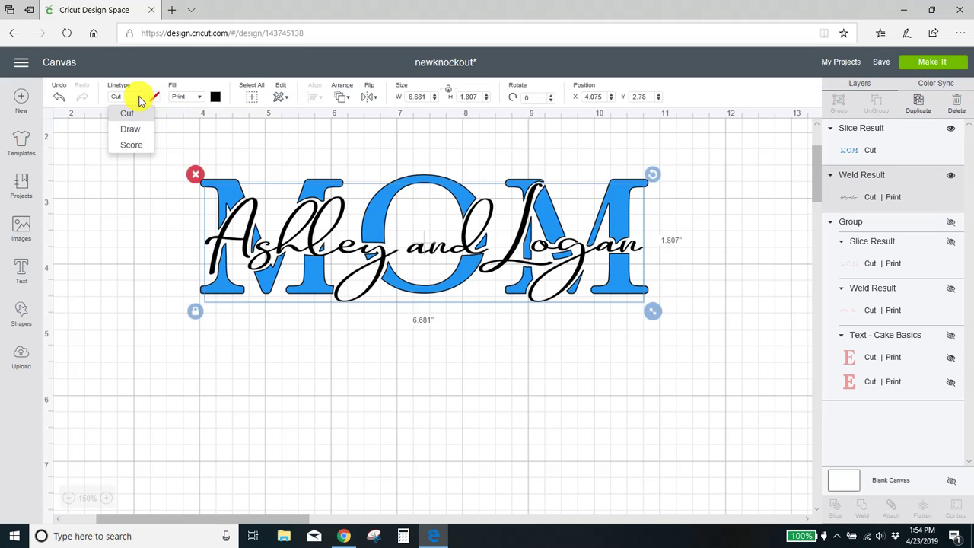
left_click(197, 98)
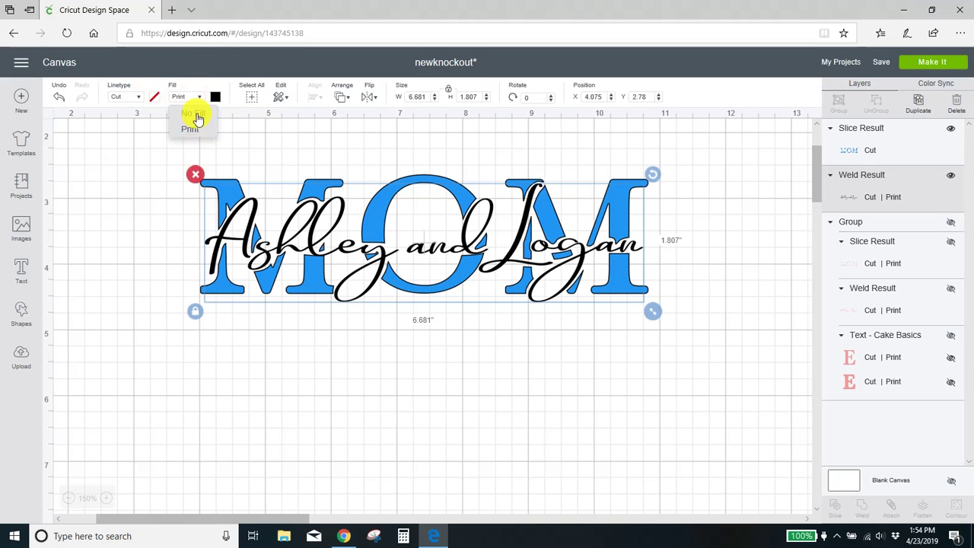
left_click(192, 113)
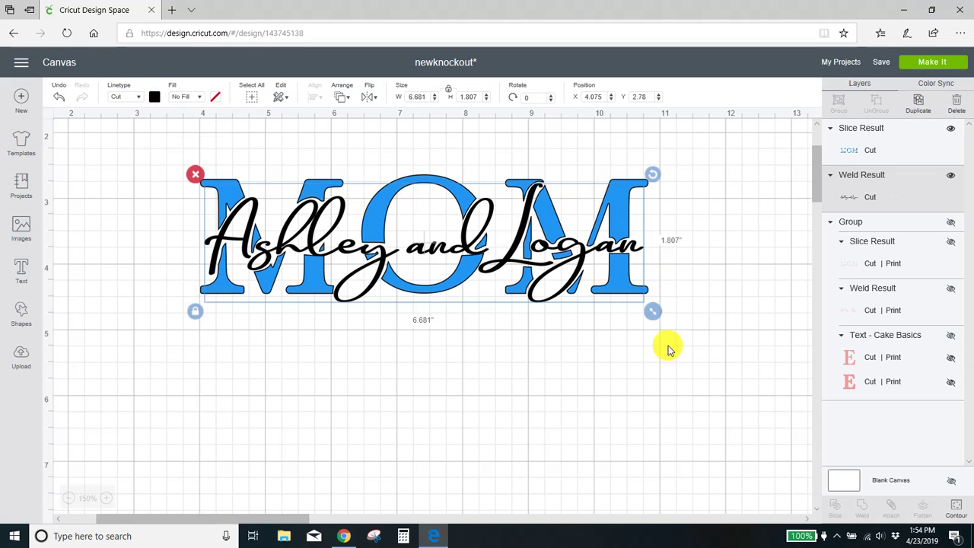
Move the whole MOM and script design left and down to X 3.174, Y 2.963.
left_click(671, 443)
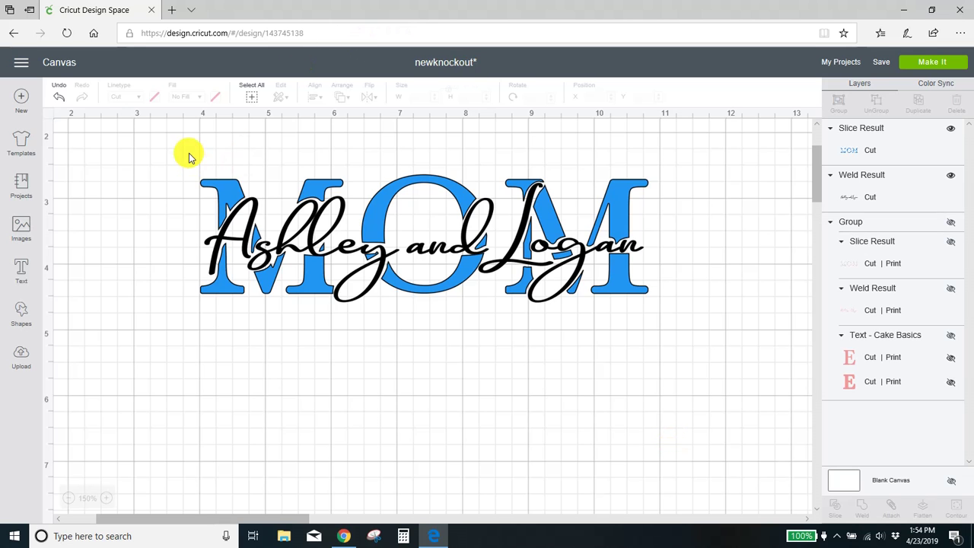
left_click_drag(176, 154, 783, 410)
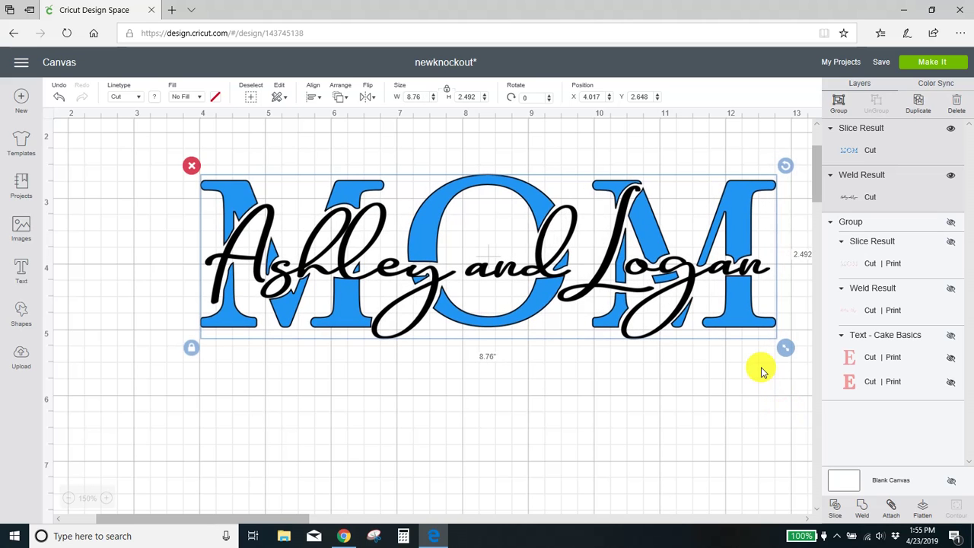
left_click_drag(746, 320, 690, 342)
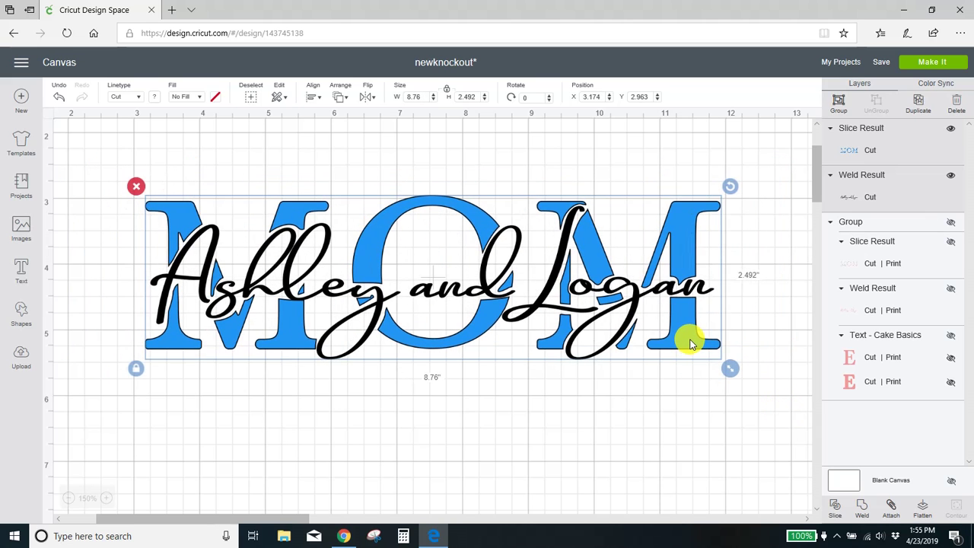
Add an 'Est. 2010' text box, move it below MOM and shrink it.
left_click(487, 405)
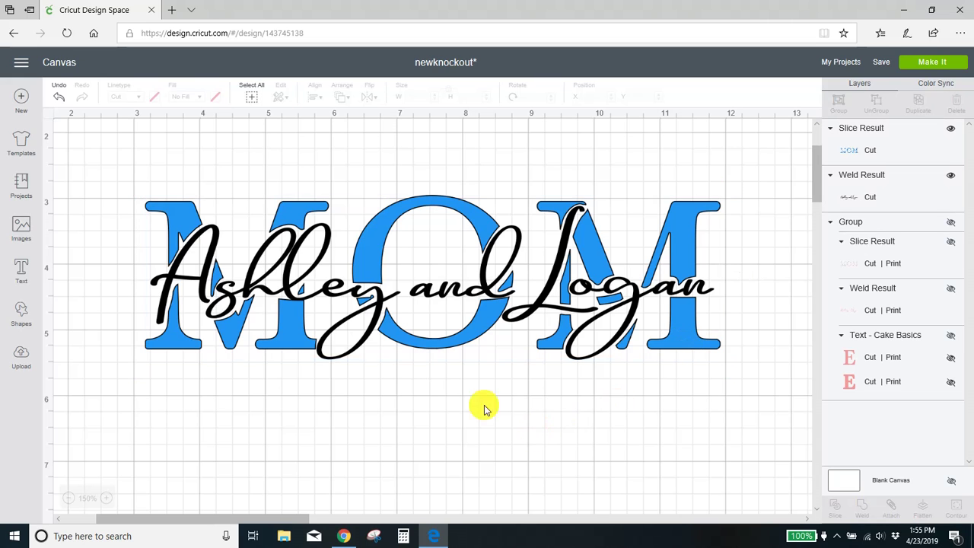
left_click(21, 273)
type("Est. ")
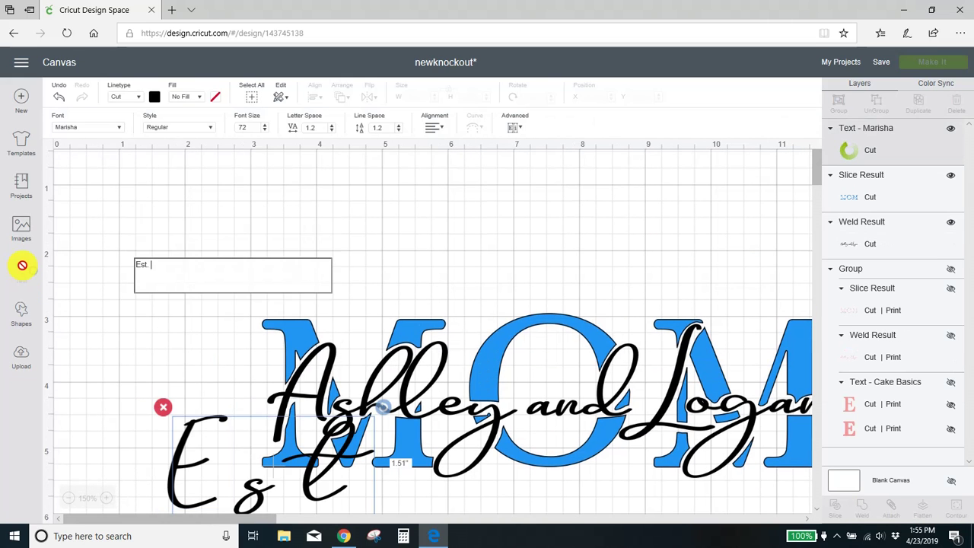
type("2010")
scroll(509, 230, "down", 2)
scroll(461, 396, "down", 3)
scroll(459, 393, "up", 3)
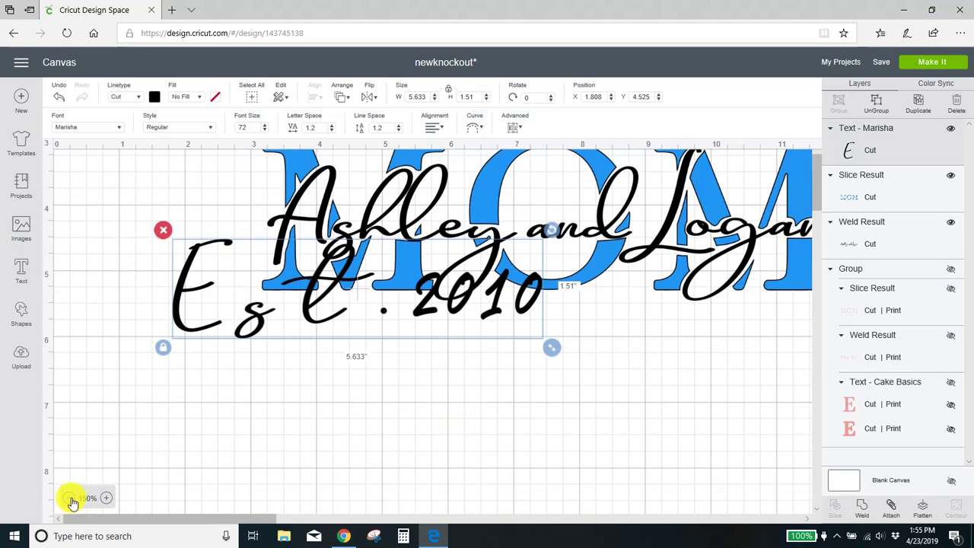
left_click(69, 498)
left_click_drag(326, 190, 548, 332)
left_click_drag(607, 355, 492, 326)
Change Est. 2010 to the Cake Basics font and tuck it under MOM's right side.
left_click(86, 127)
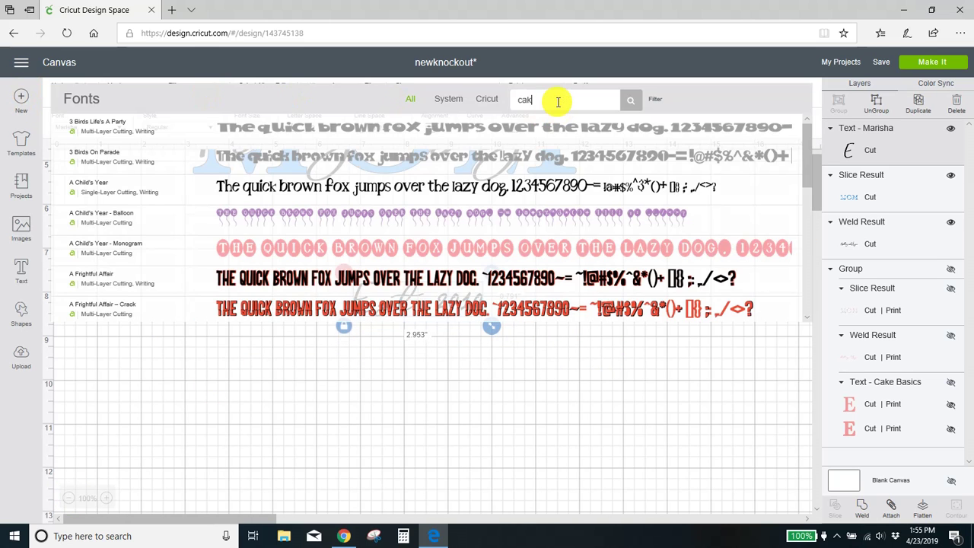
type("cake")
left_click(487, 139)
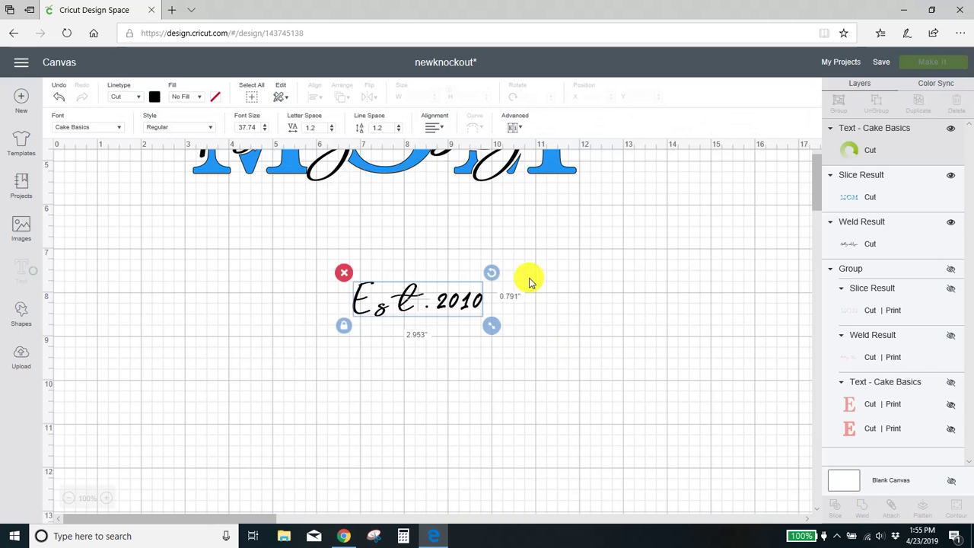
scroll(567, 406, "up", 5)
left_click_drag(460, 411, 570, 321)
left_click(554, 409)
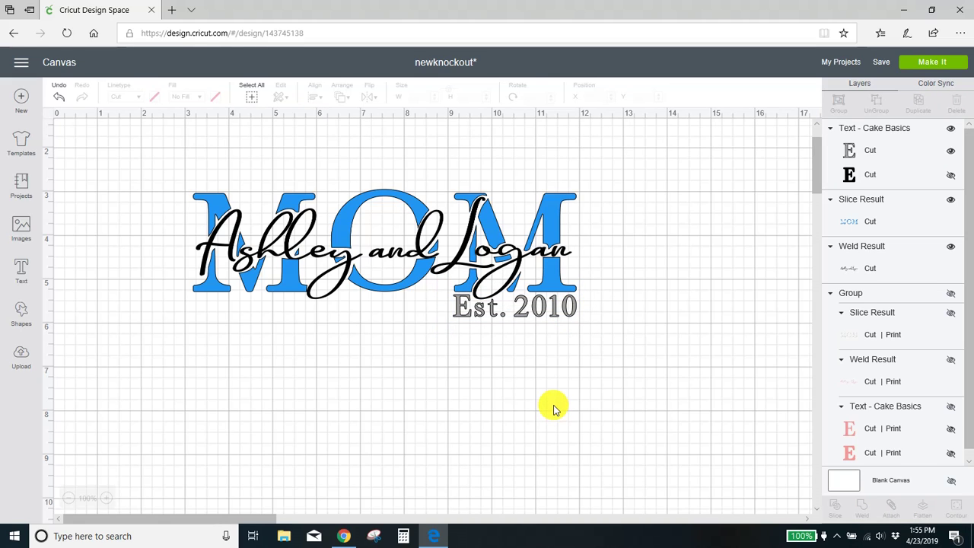
Set the MOM letters' fill to Print using the floral rose pattern.
left_click(554, 204)
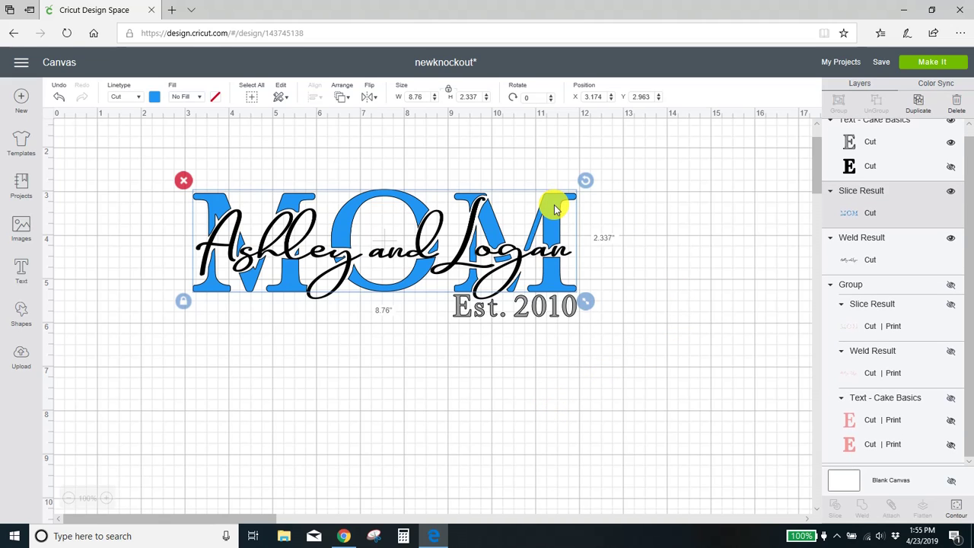
left_click(199, 97)
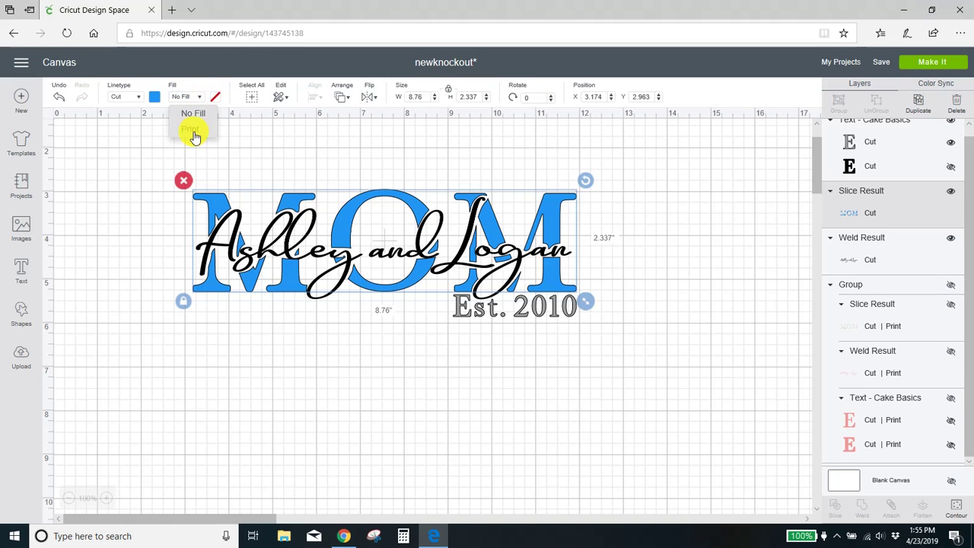
left_click(194, 131)
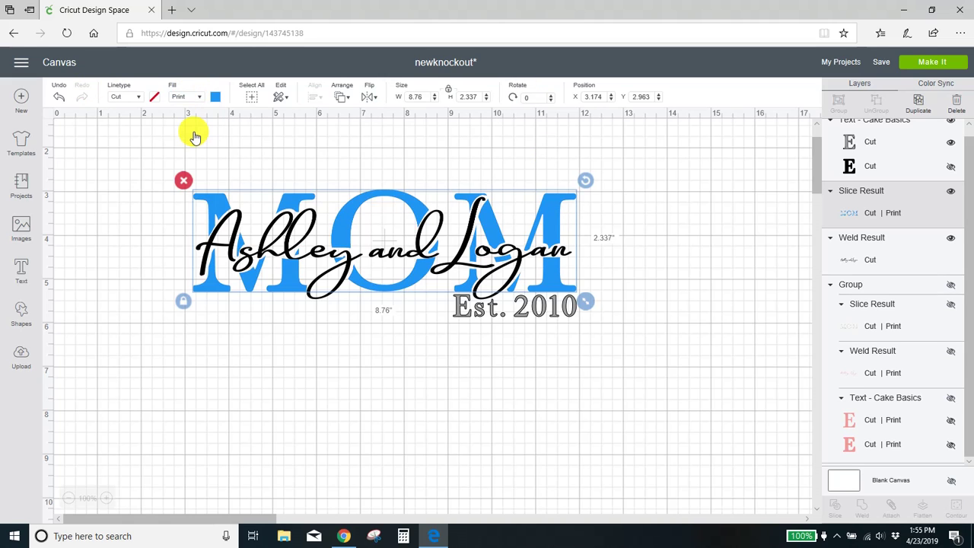
left_click(215, 99)
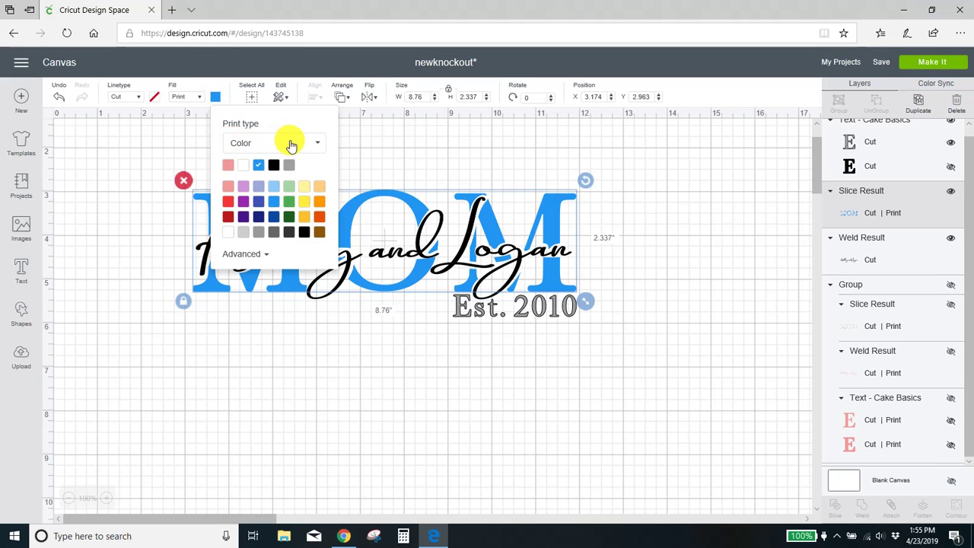
left_click(317, 142)
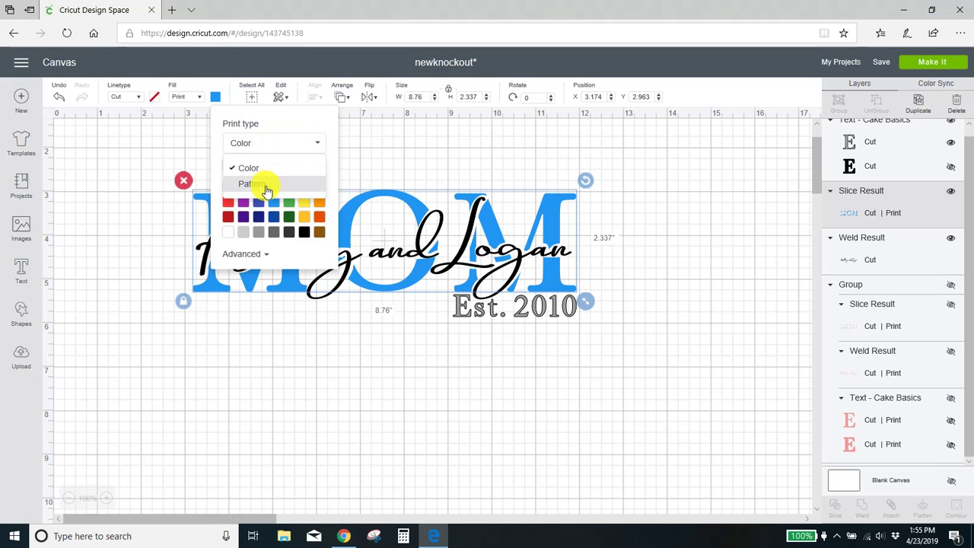
left_click(268, 184)
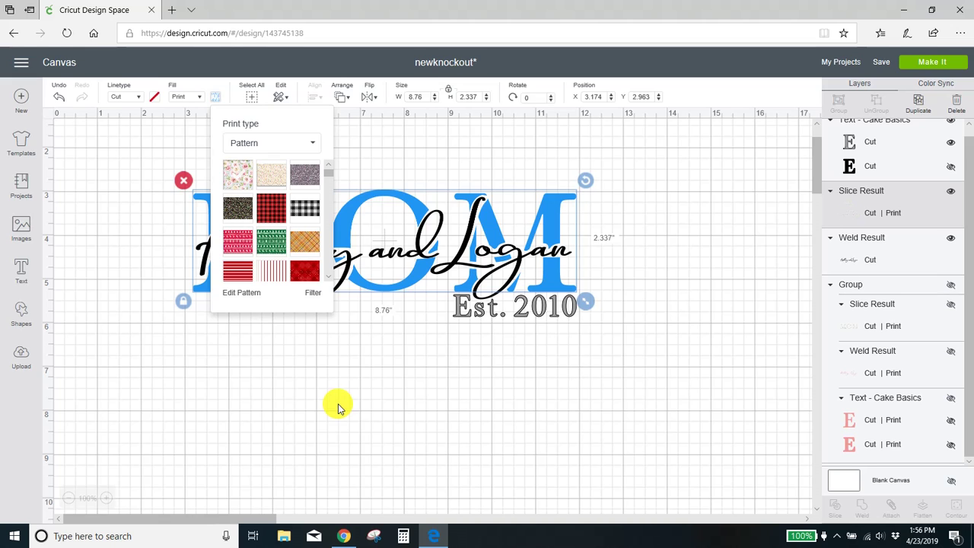
left_click(339, 409)
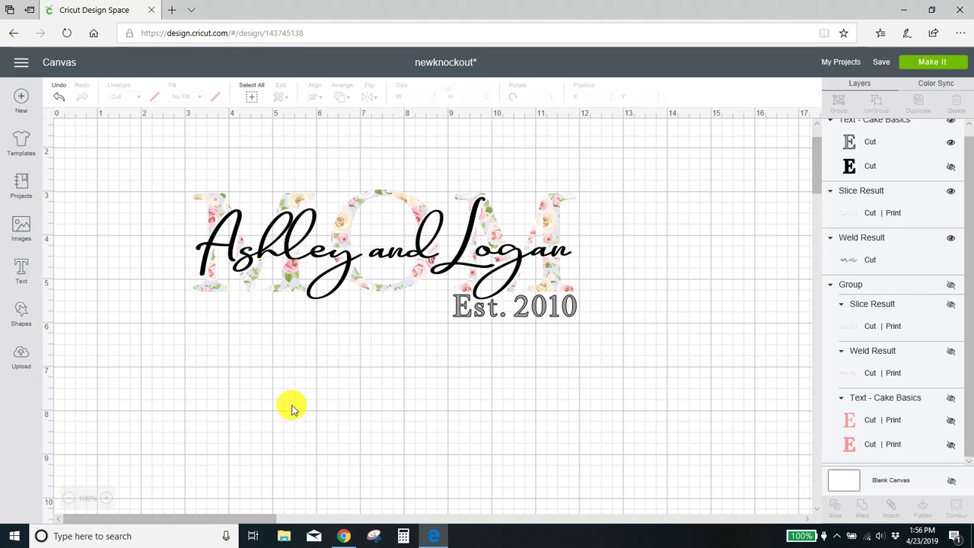
Color the Est. 2010 text and the Ashley and Logan script pink.
left_click(464, 318)
left_click(154, 97)
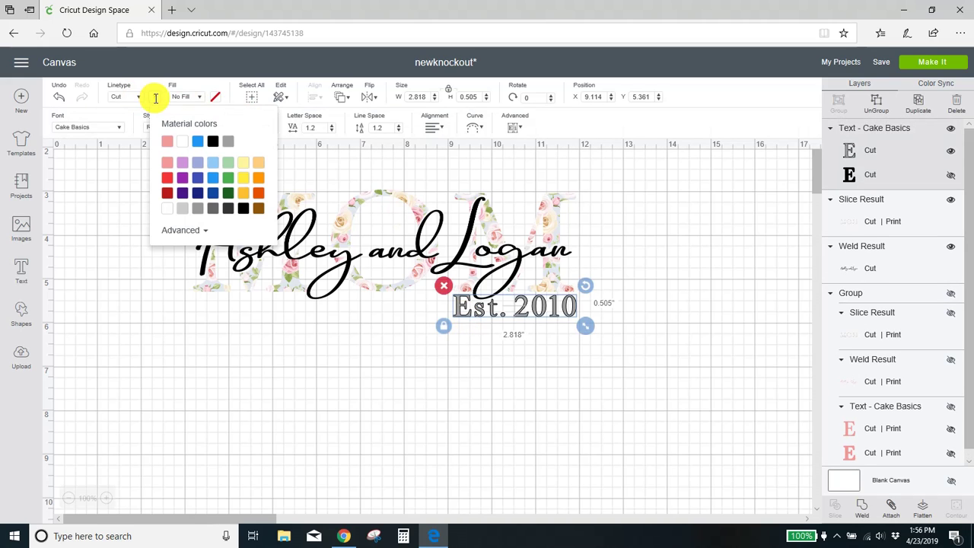
left_click(167, 142)
left_click(119, 341)
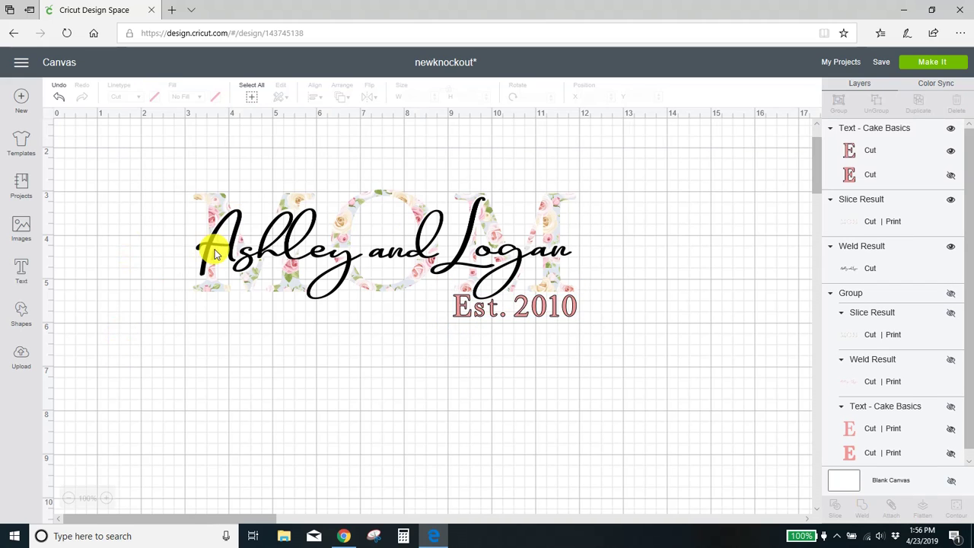
left_click(207, 249)
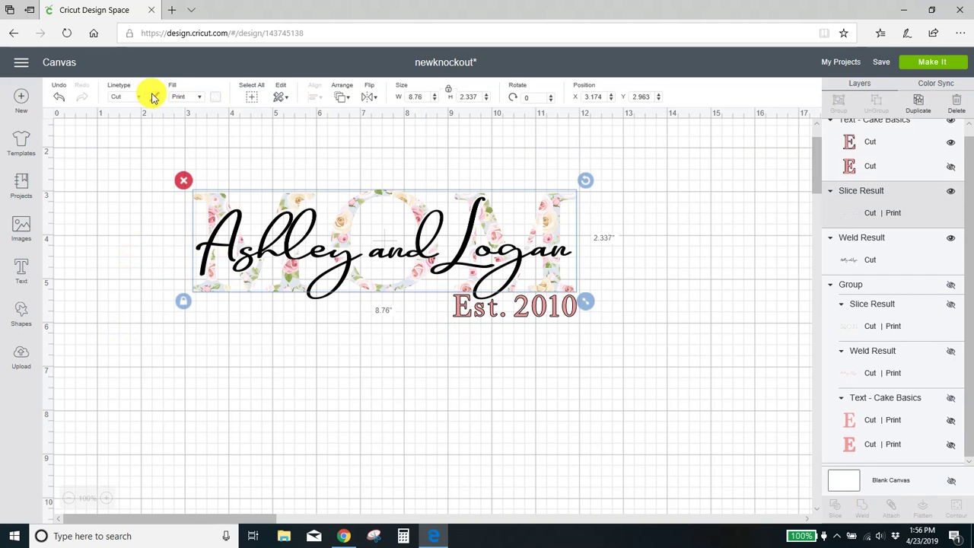
left_click(845, 259)
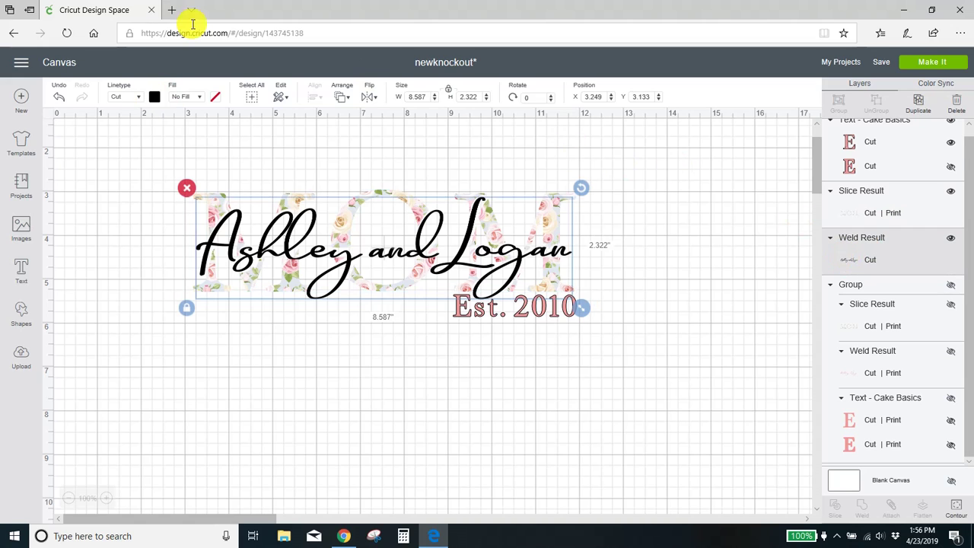
left_click(153, 96)
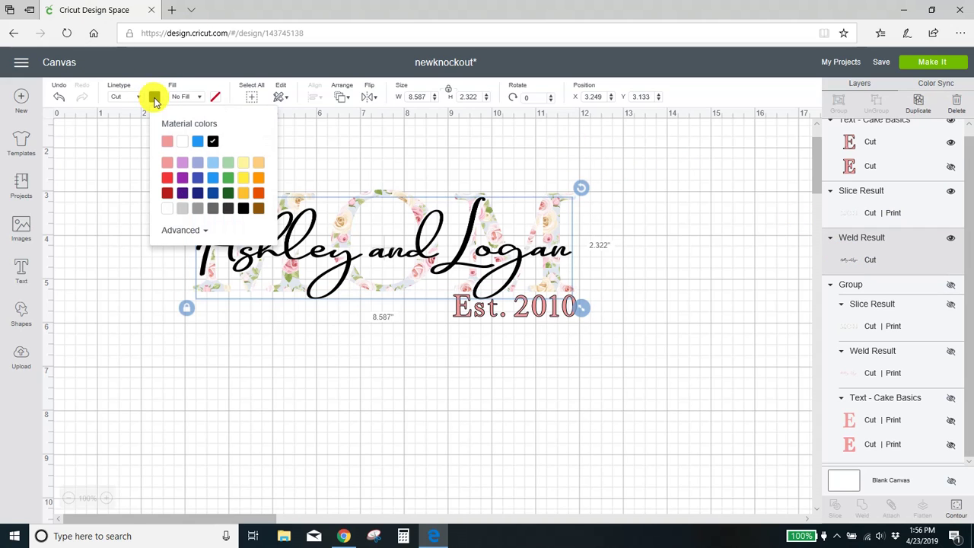
left_click(166, 141)
left_click(94, 220)
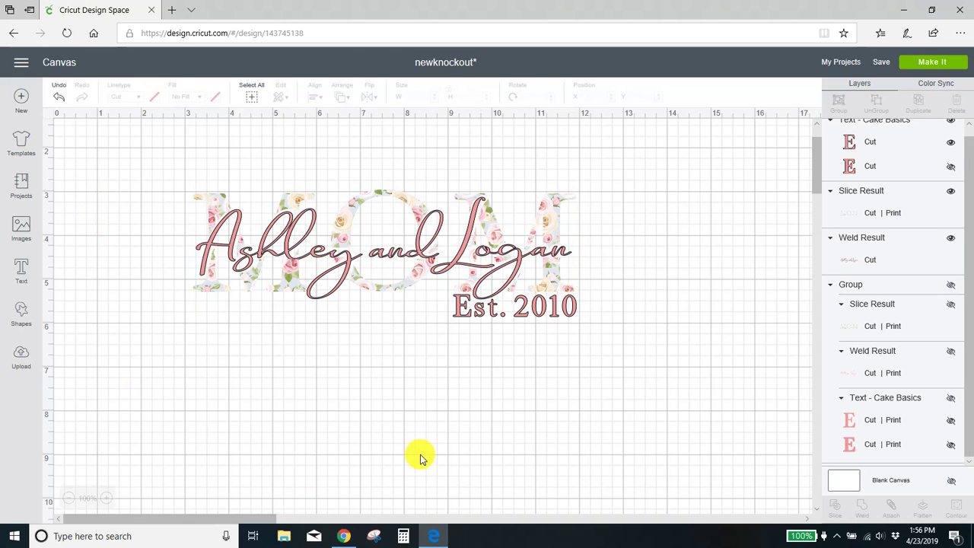
Select the whole design and set every layer's fill to Print.
left_click_drag(154, 156, 679, 351)
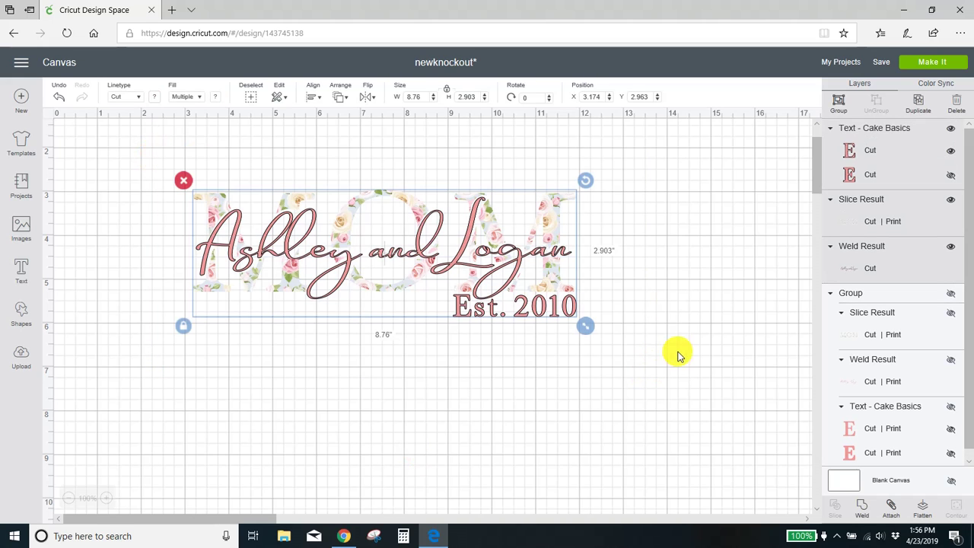
left_click(199, 98)
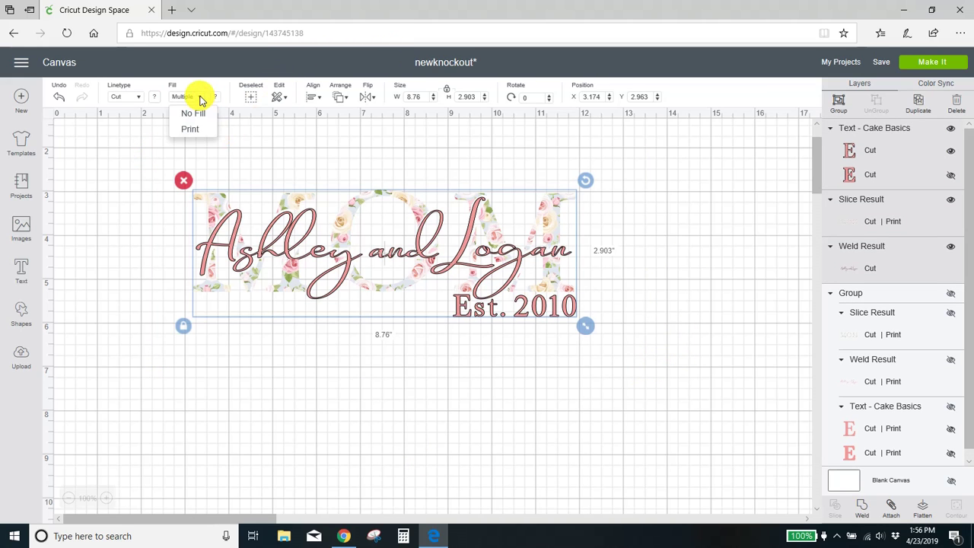
left_click(194, 132)
Reapply the floral rose print pattern to the MOM letters layer.
left_click(791, 196)
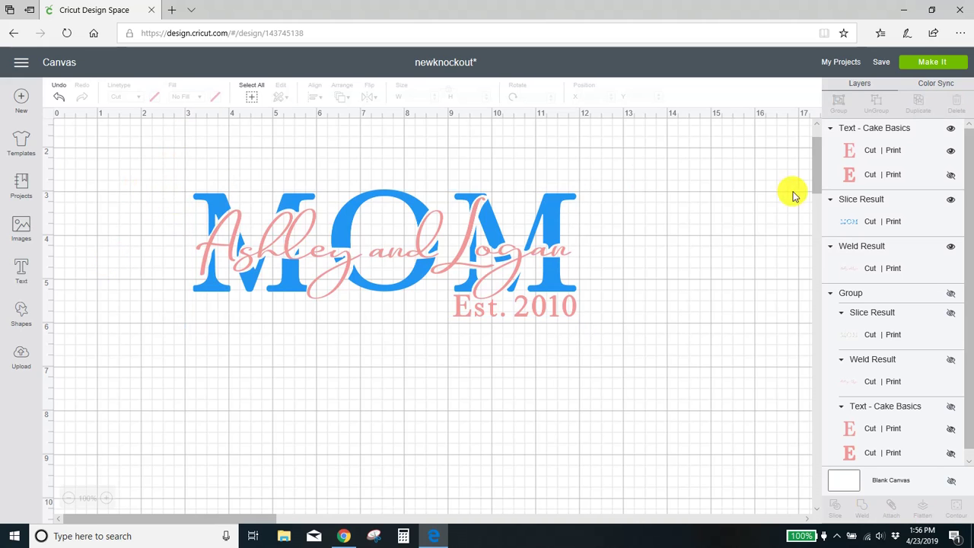
left_click(845, 221)
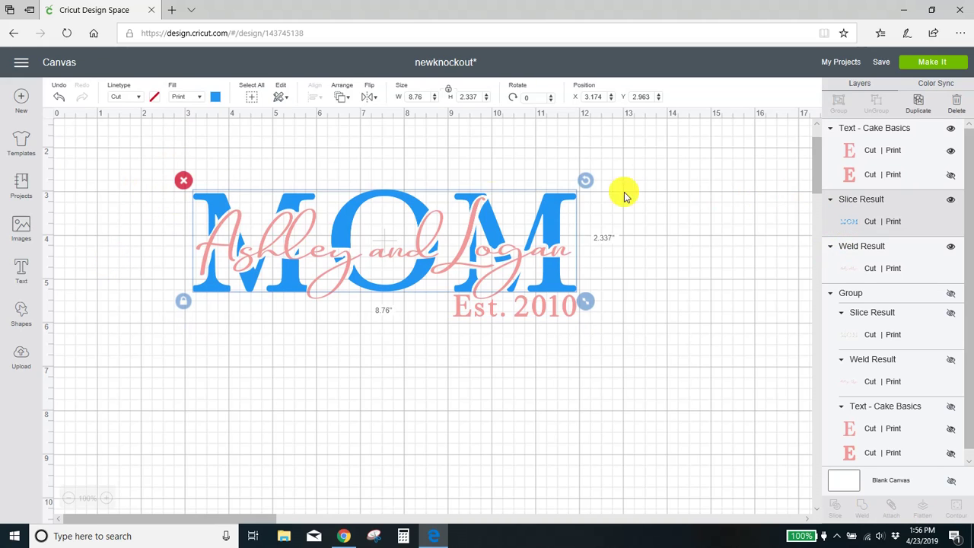
left_click(217, 96)
left_click(262, 144)
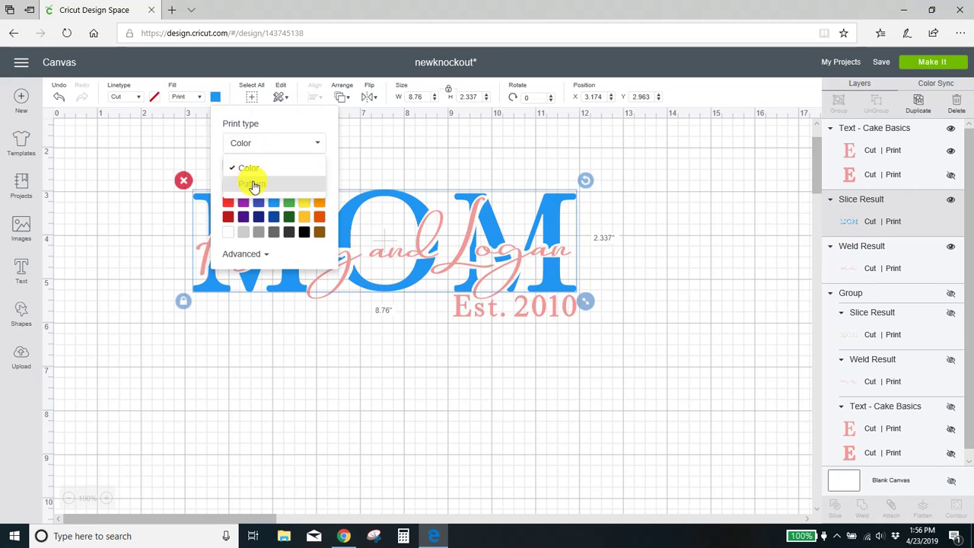
left_click(253, 185)
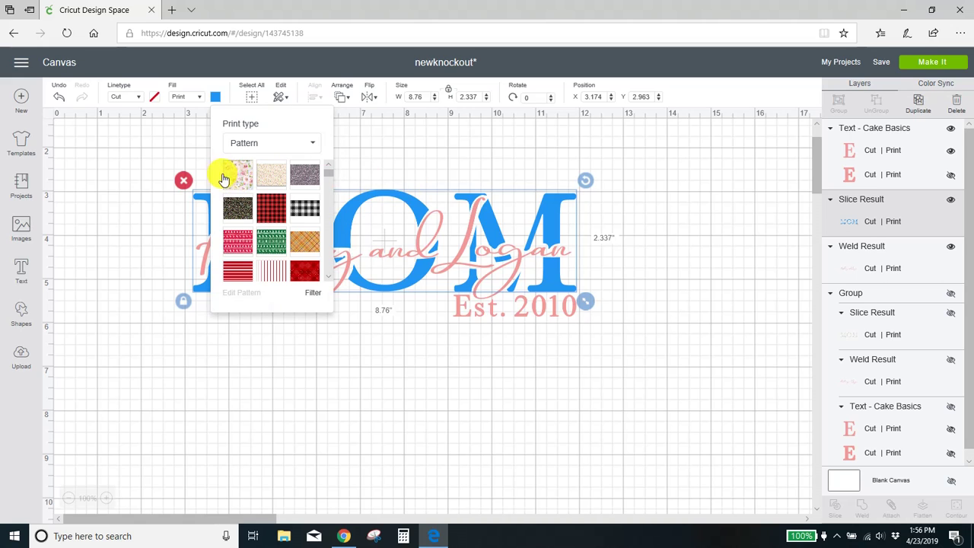
left_click(109, 217)
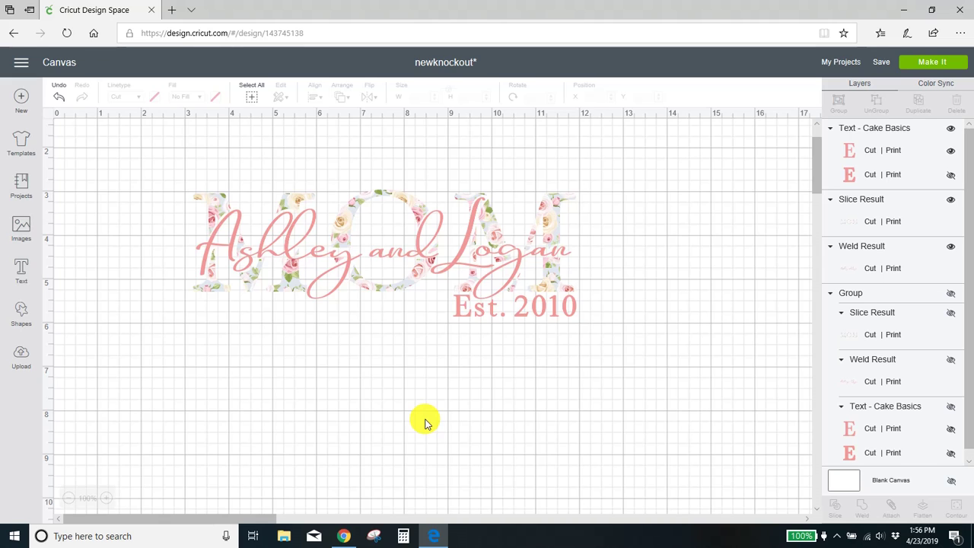
Change the Blank Canvas background color to black.
left_click(835, 479)
left_click(369, 98)
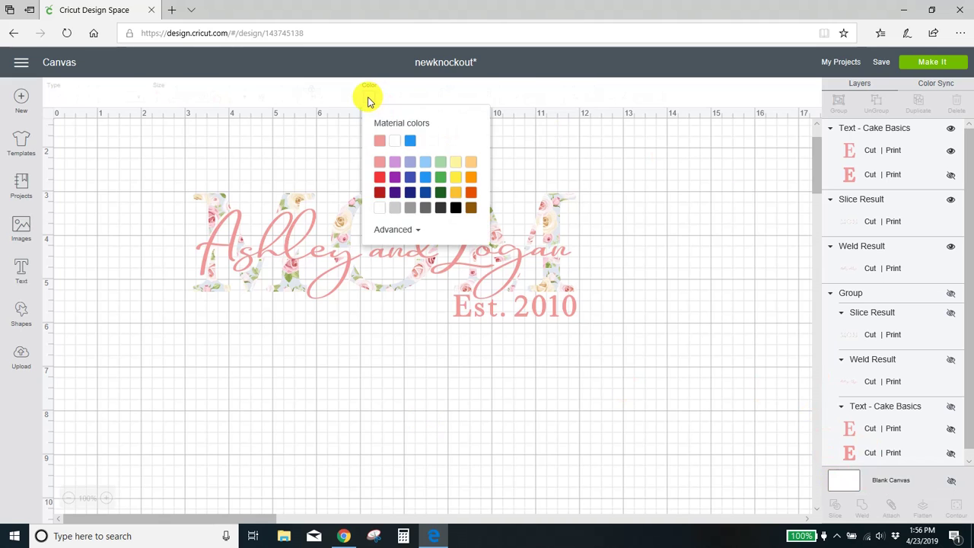
left_click(457, 210)
left_click(670, 303)
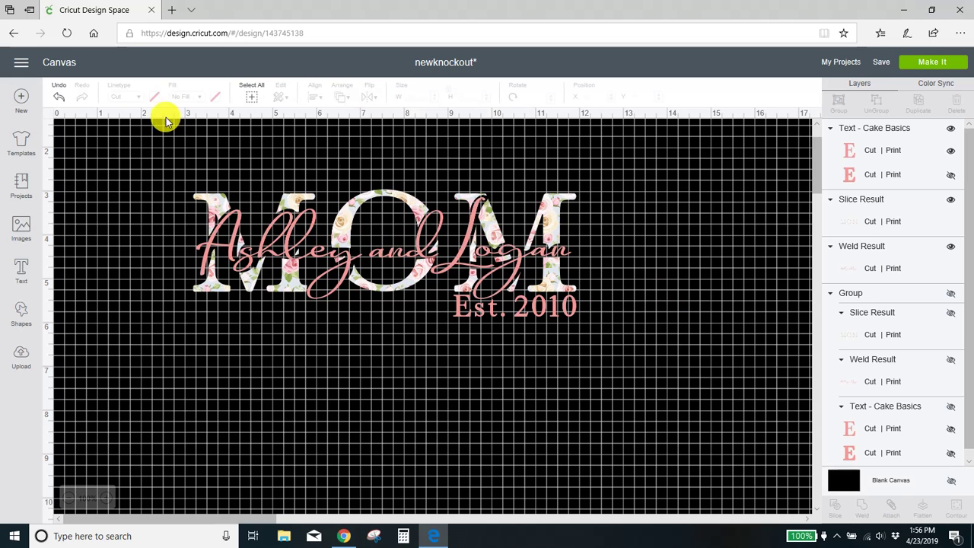